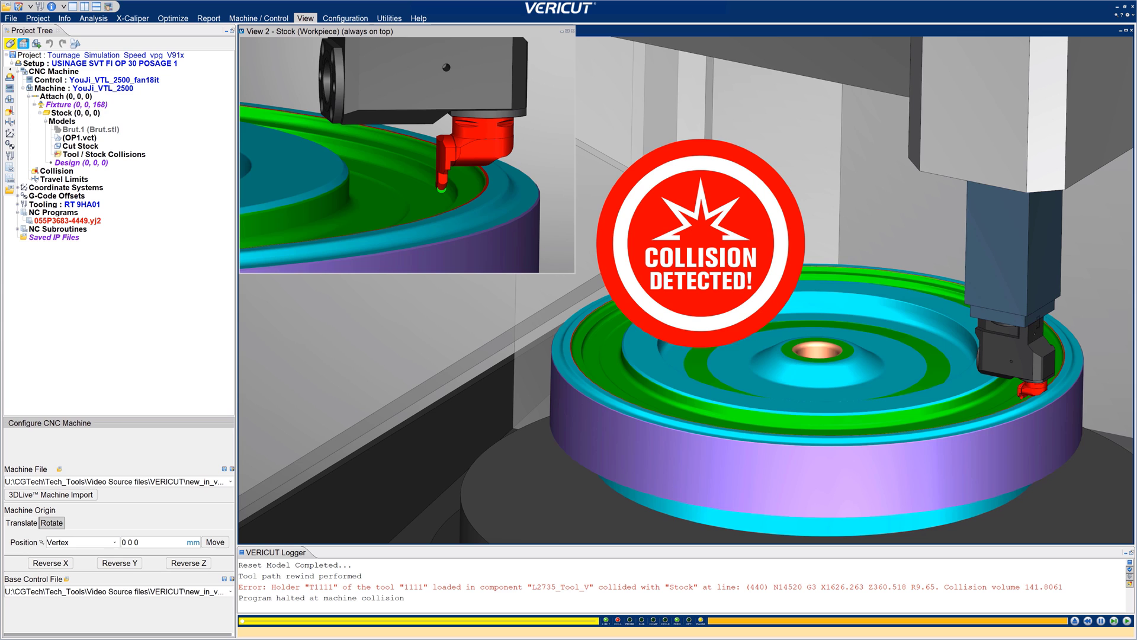
# Zoom and orbit View 2 to inspect the holder collision
pyautogui.scroll(5, 407, 154)
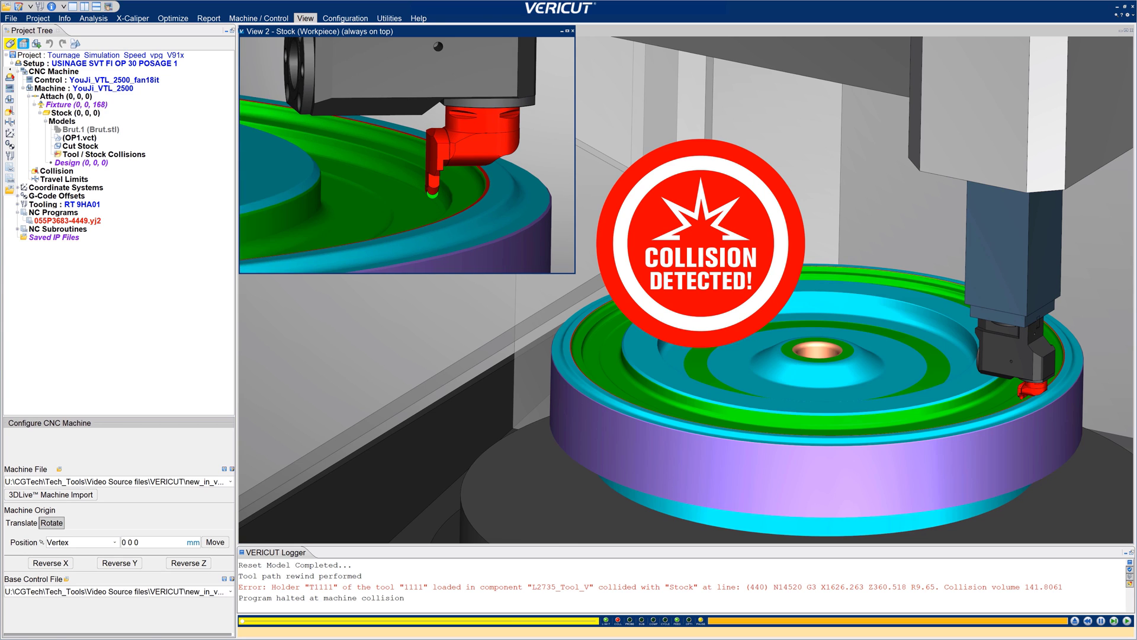
pyautogui.moveTo(407, 154); pyautogui.dragTo(361, 153)
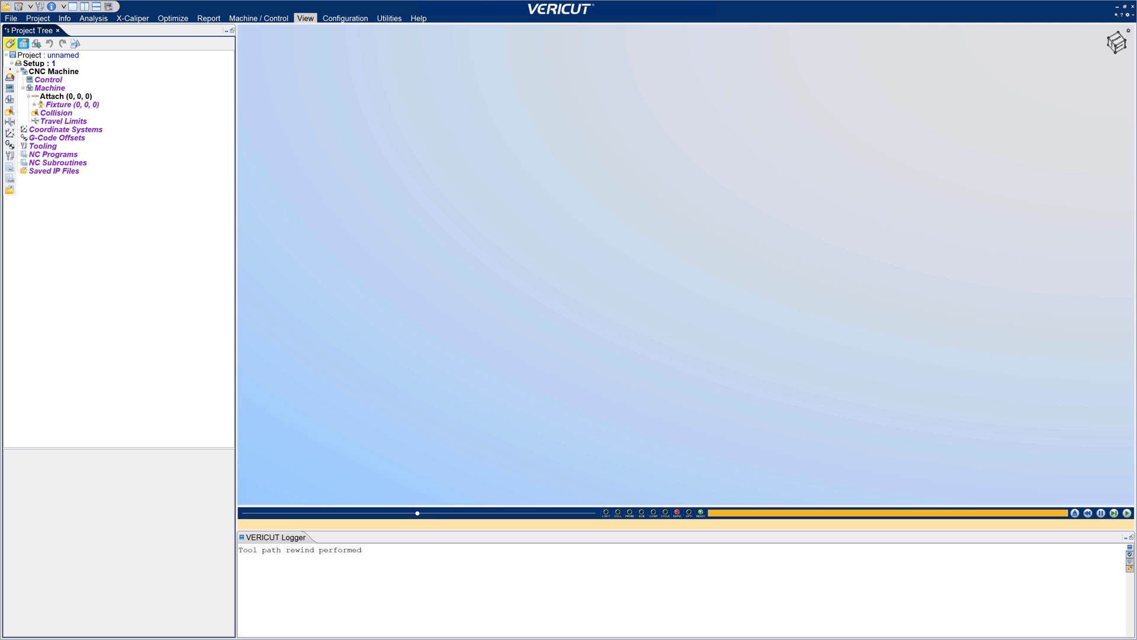
# Import the Haas VF-2 machine from Haas VF-2 Controller.GDML via 3DLive Machine Import
pyautogui.click(52, 88)
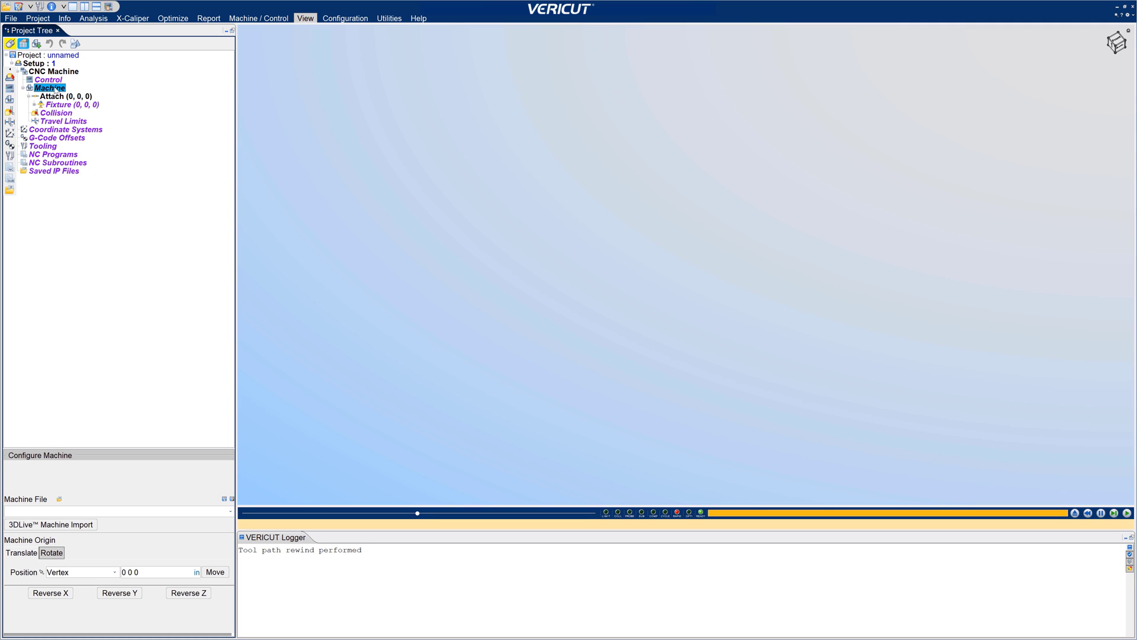
pyautogui.rightClick(54, 90)
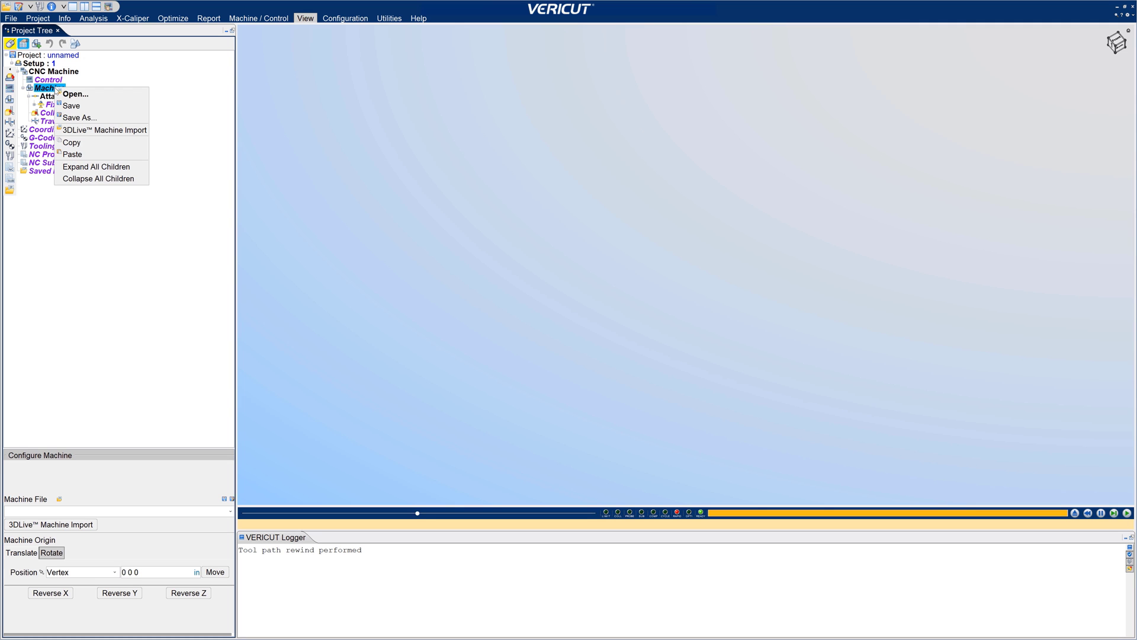
pyautogui.click(103, 131)
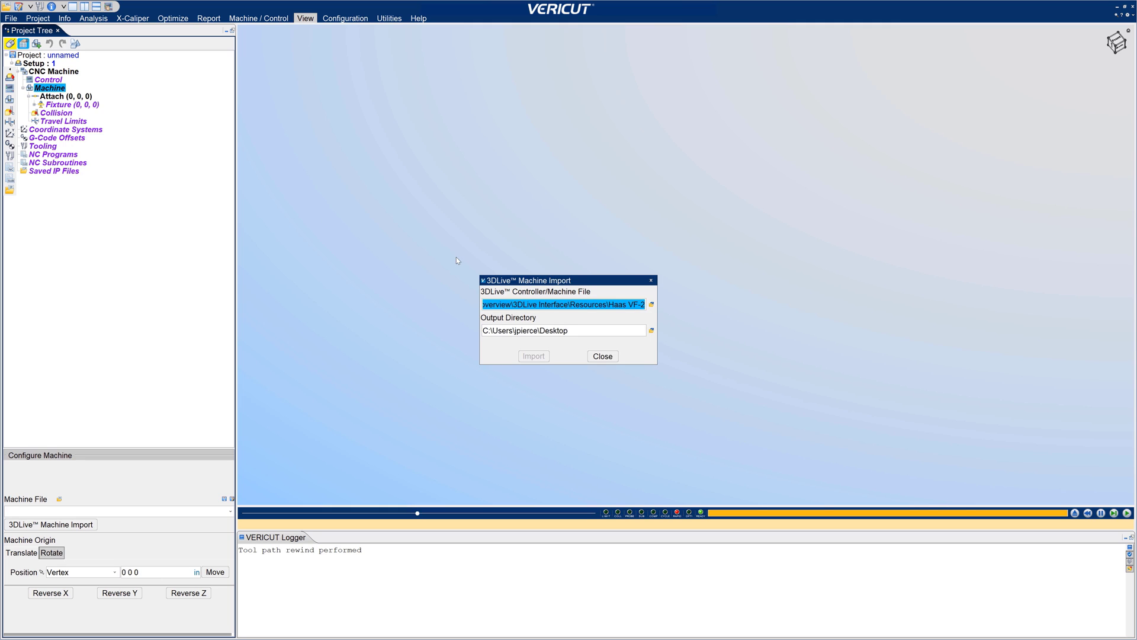
pyautogui.click(651, 304)
pyautogui.doubleClick(606, 341)
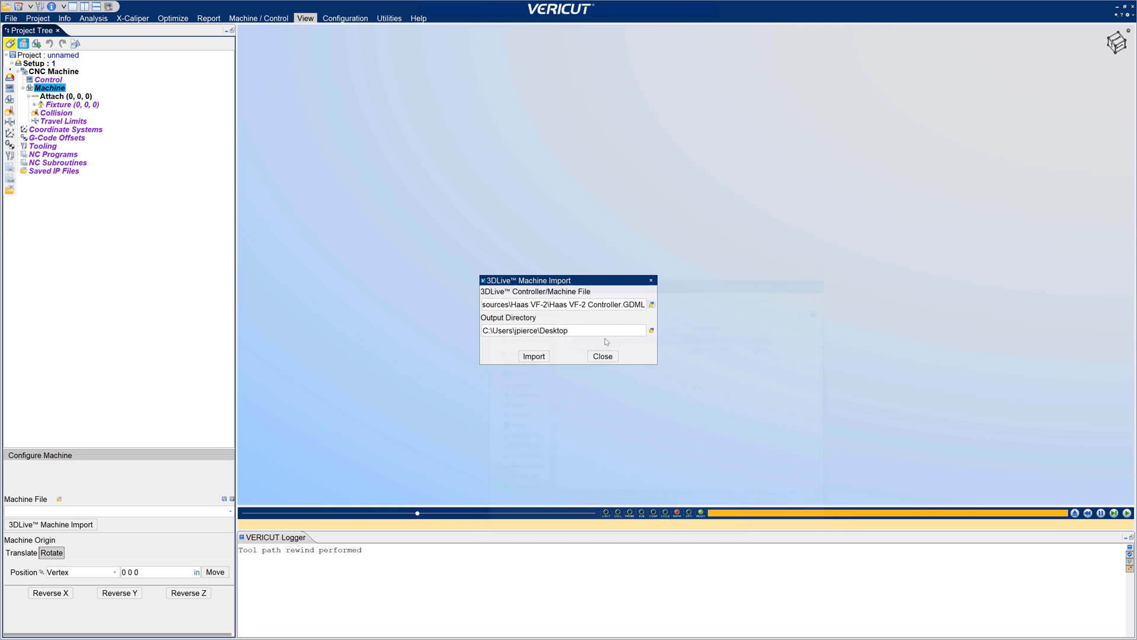
pyautogui.click(534, 356)
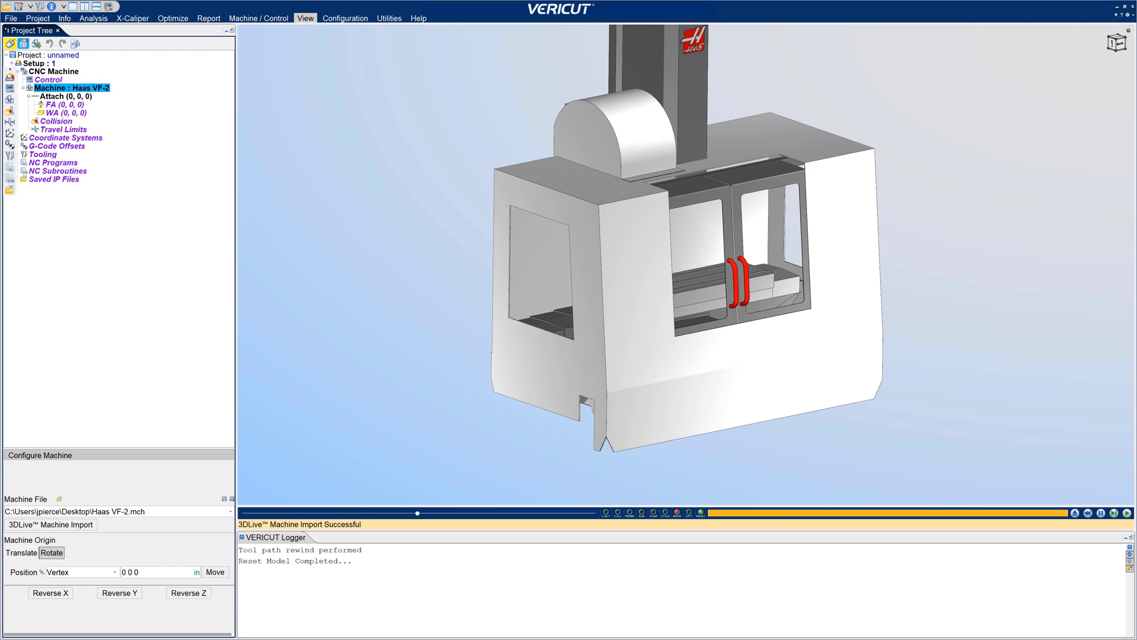
# Jog the machine table along the Y axis in MDI
pyautogui.scroll(3, 762, 245)
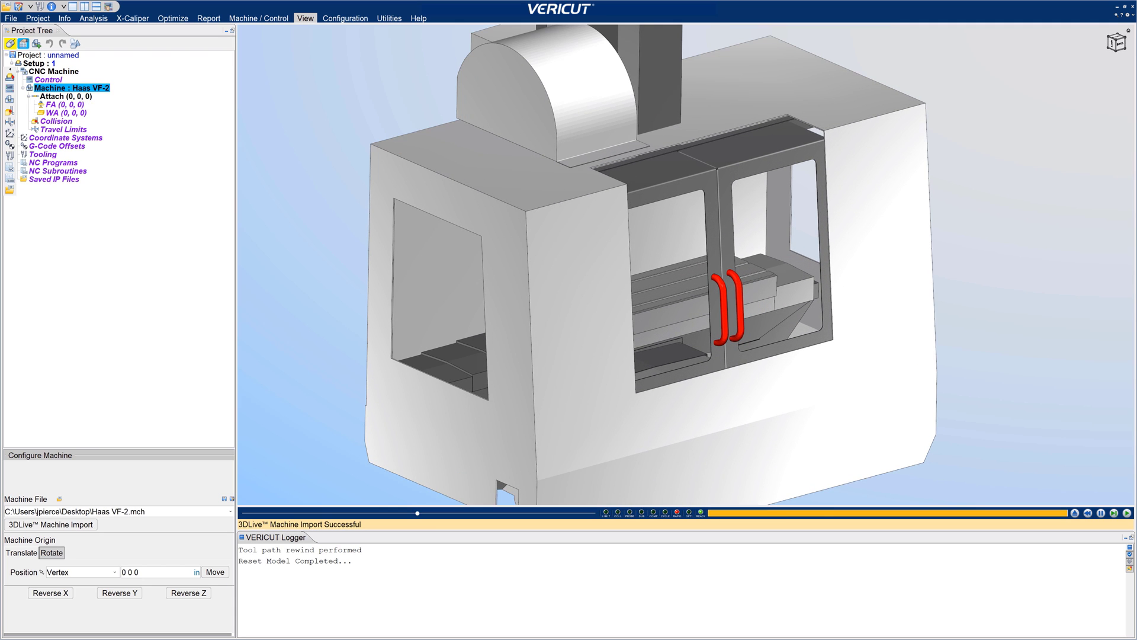
pyautogui.click(109, 7)
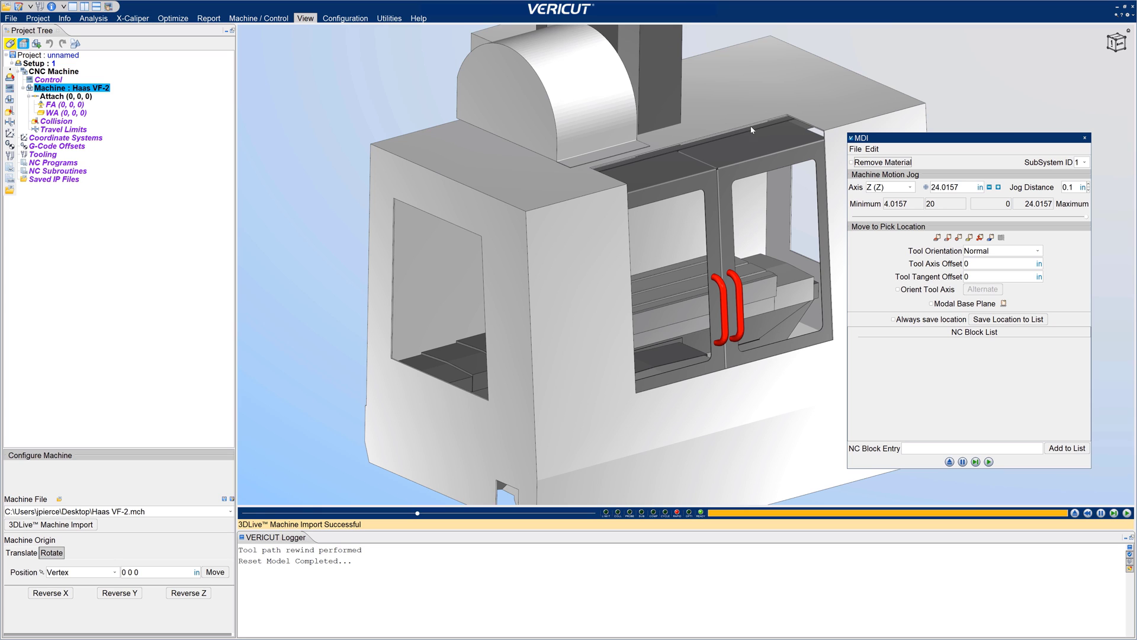
pyautogui.click(909, 187)
pyautogui.click(886, 204)
pyautogui.moveTo(947, 217)
pyautogui.mouseDown()
pyautogui.moveTo(973, 218)
pyautogui.moveTo(952, 217)
pyautogui.mouseUp()
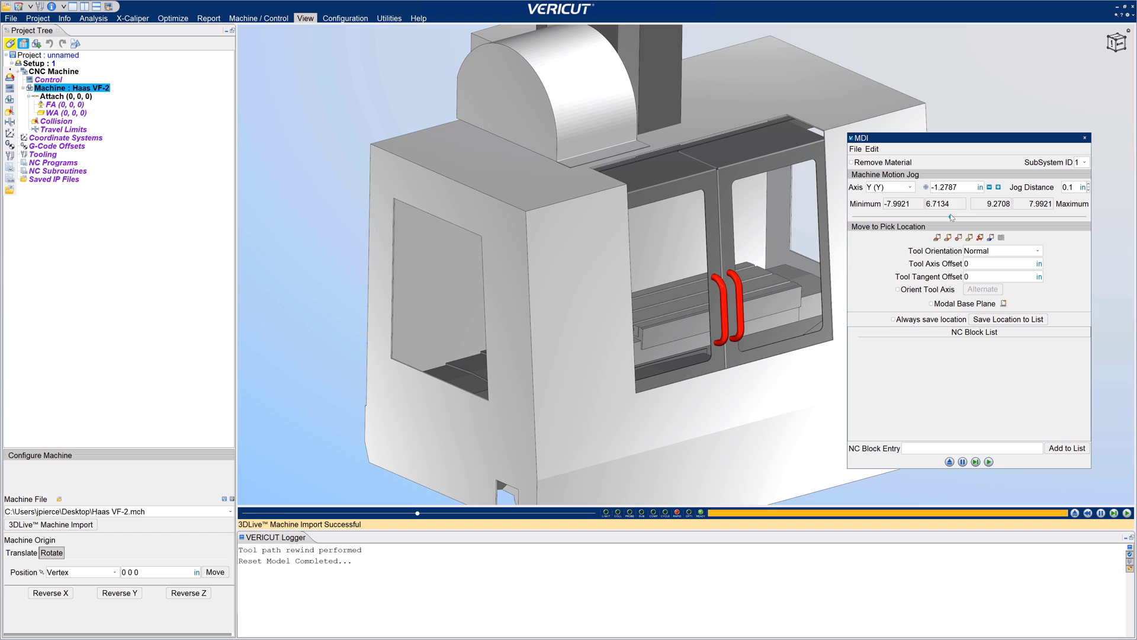
# Append the KURT DX6.GDML vise under the FA fixture via 3DLive Component Import
pyautogui.rightClick(56, 105)
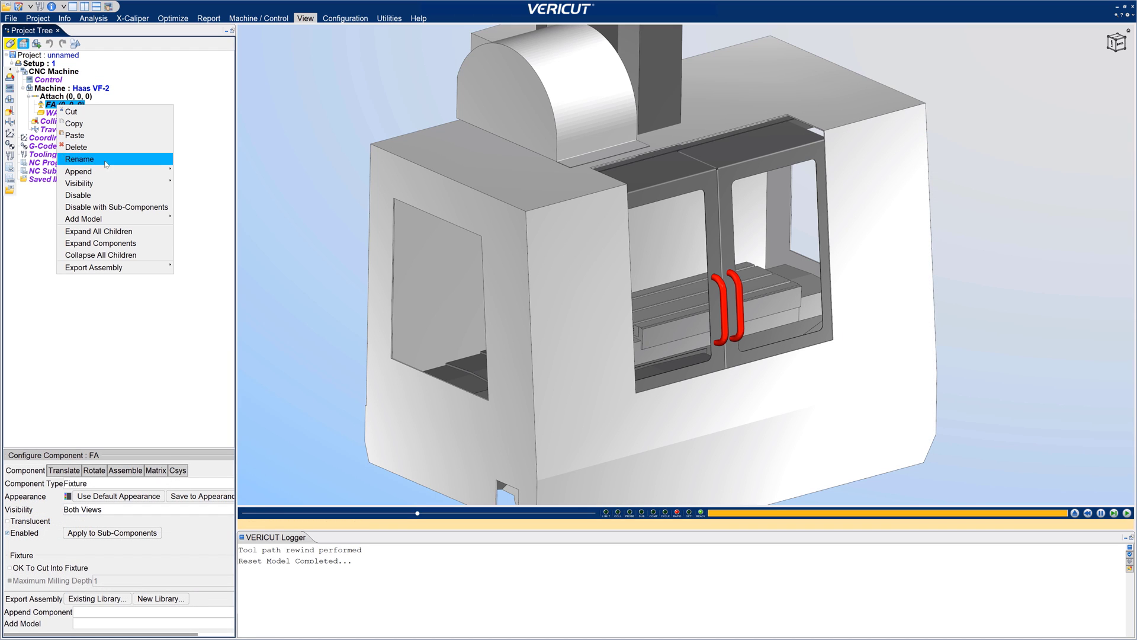
pyautogui.moveTo(168, 173)
pyautogui.moveTo(195, 242)
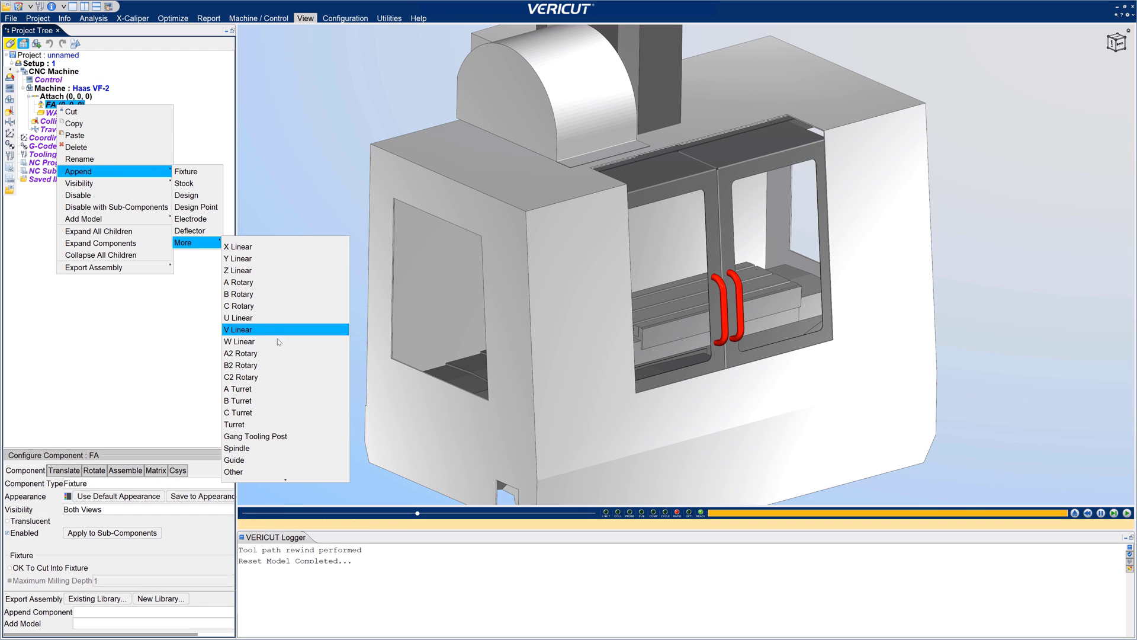
pyautogui.moveTo(286, 480)
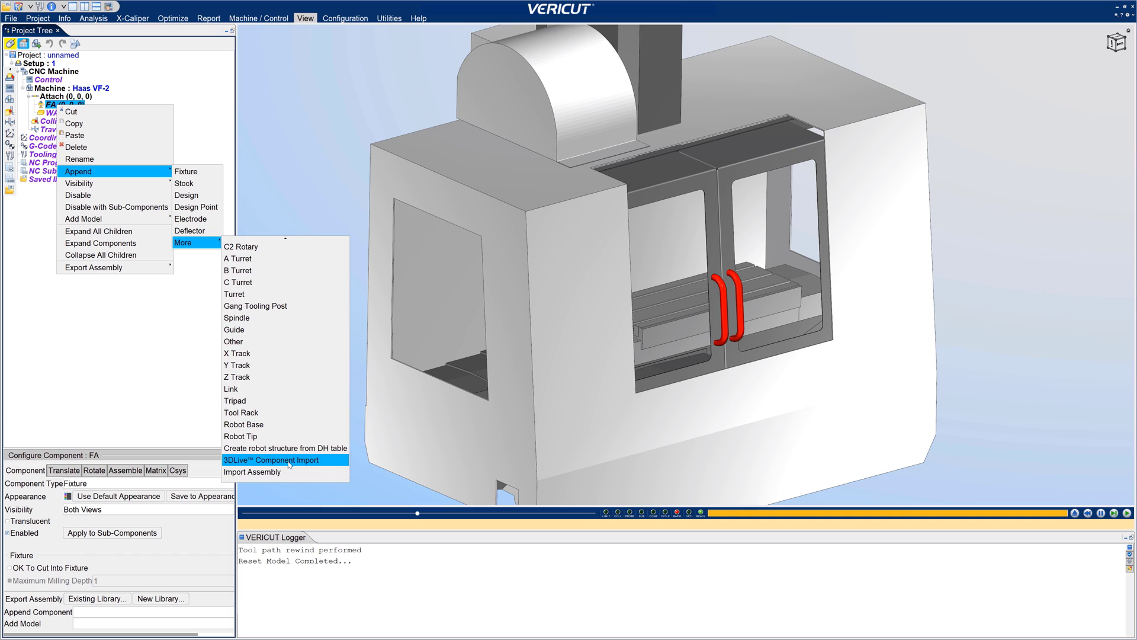
pyautogui.click(295, 463)
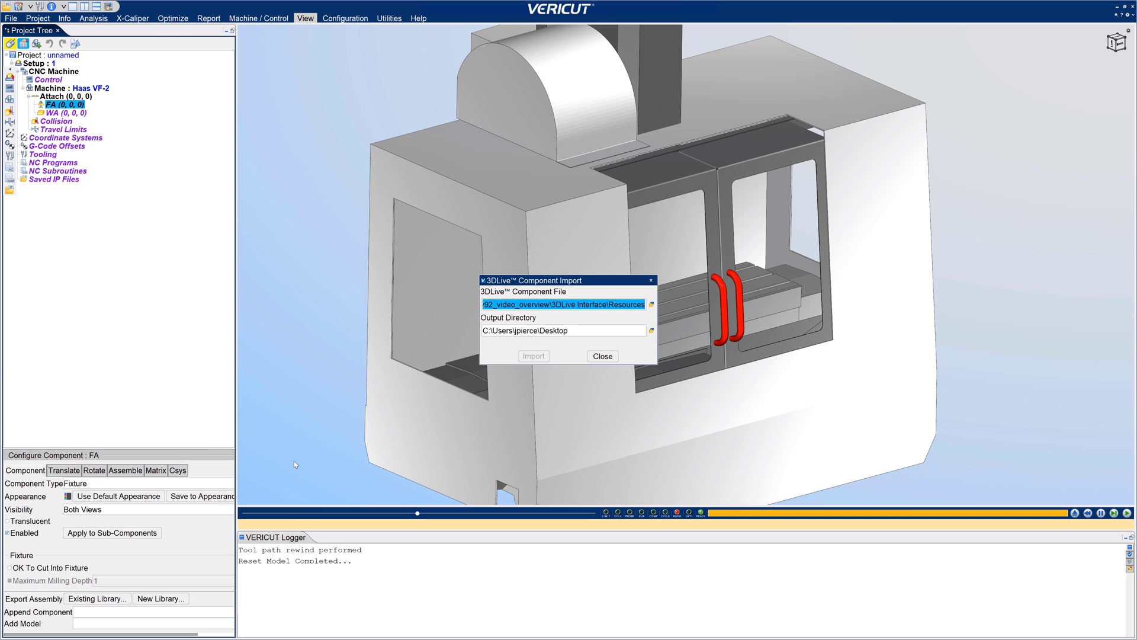
pyautogui.click(651, 306)
pyautogui.doubleClick(587, 347)
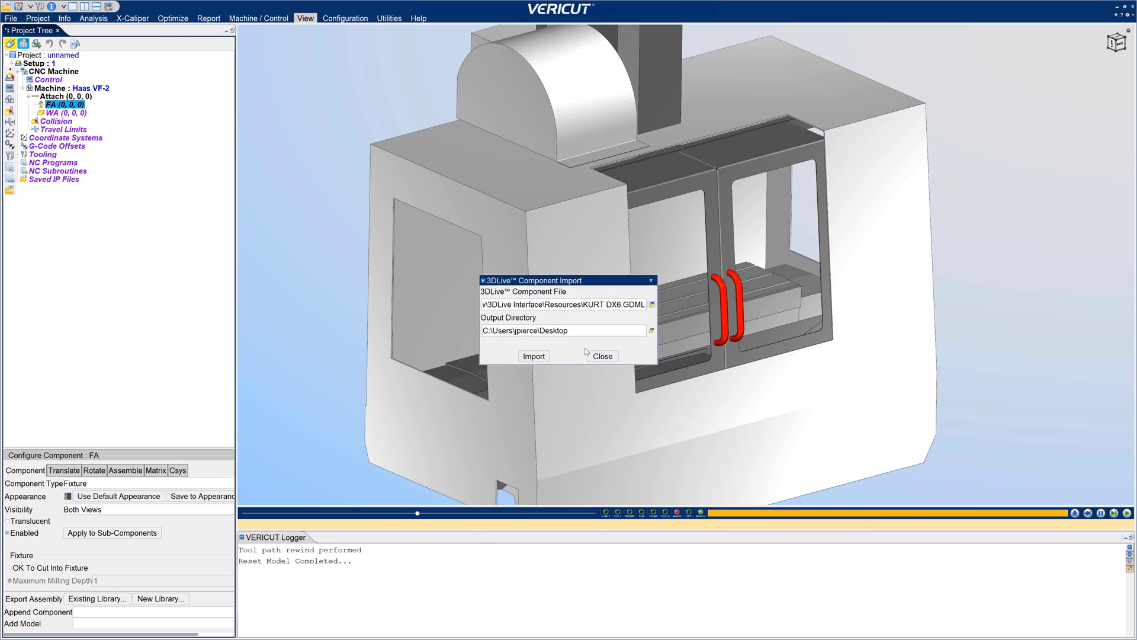
pyautogui.click(534, 356)
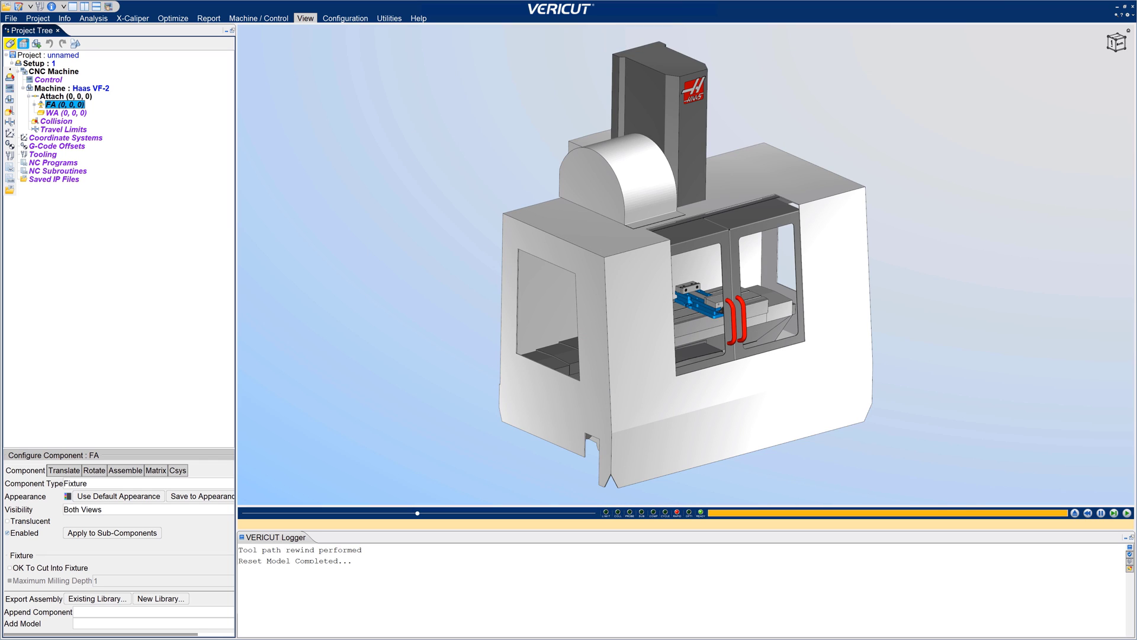
# Select the KURT DX6 subsystem in MDI and jog the vise's clamp jaw
pyautogui.scroll(10, 727, 294)
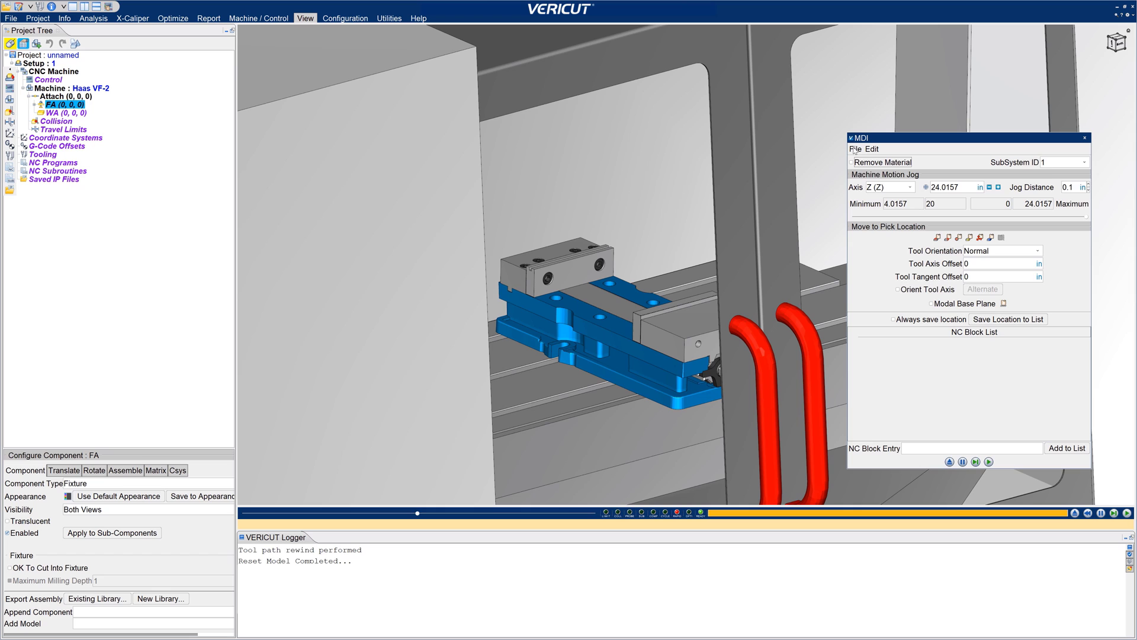
pyautogui.click(1085, 162)
pyautogui.click(1066, 184)
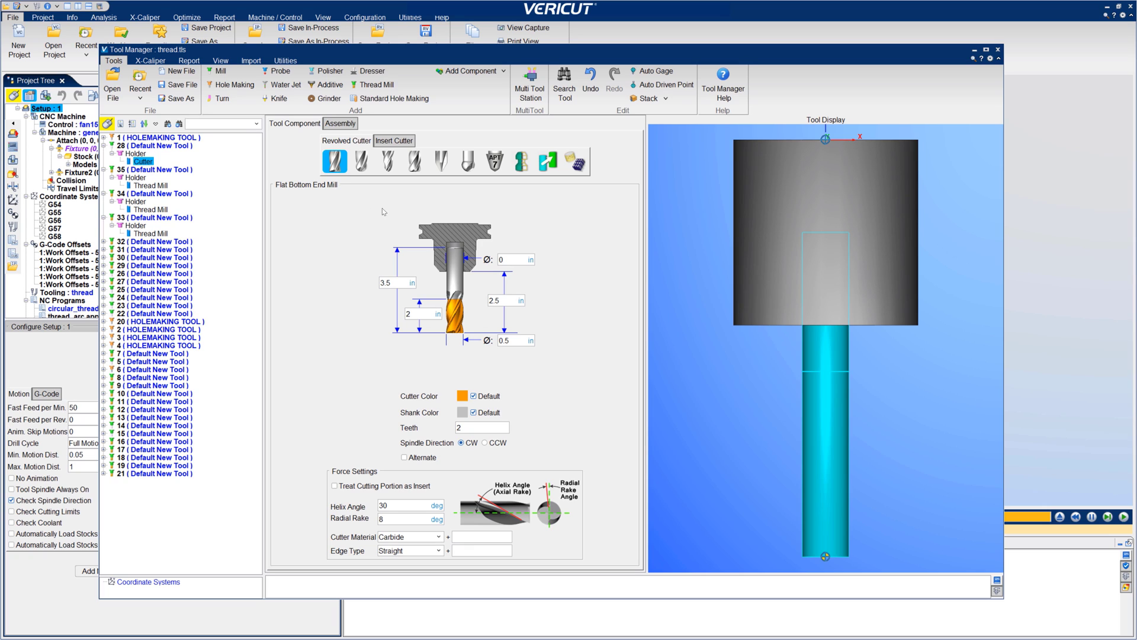
# Switch the cutter to Conical, then Spherical End Mill, and add a Drill Thread Mill tool
pyautogui.click(441, 161)
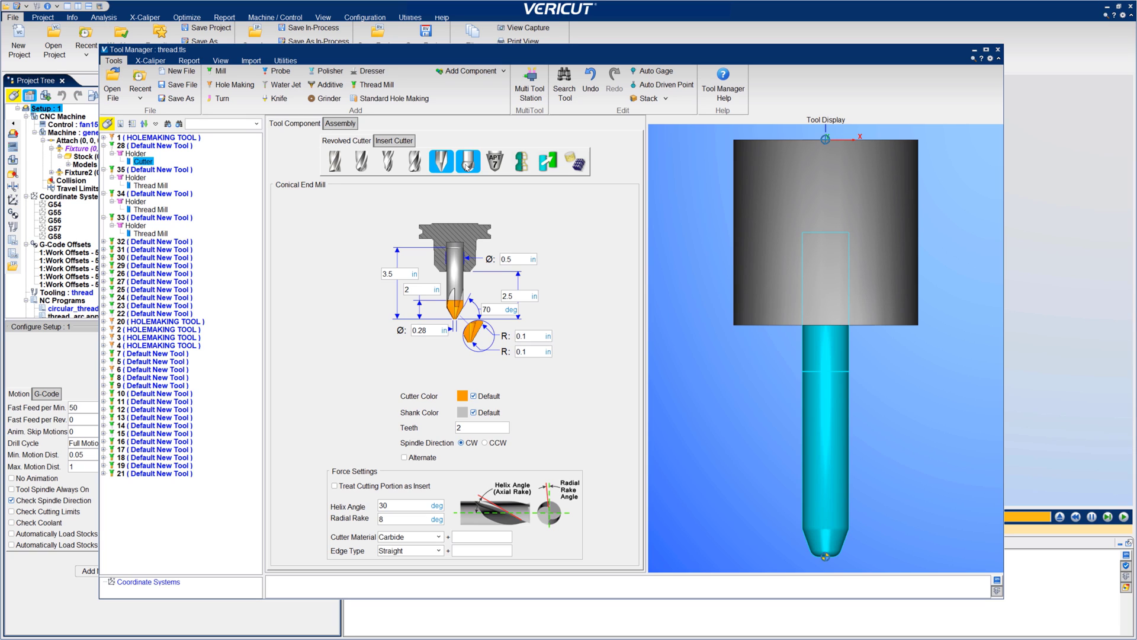
pyautogui.click(467, 166)
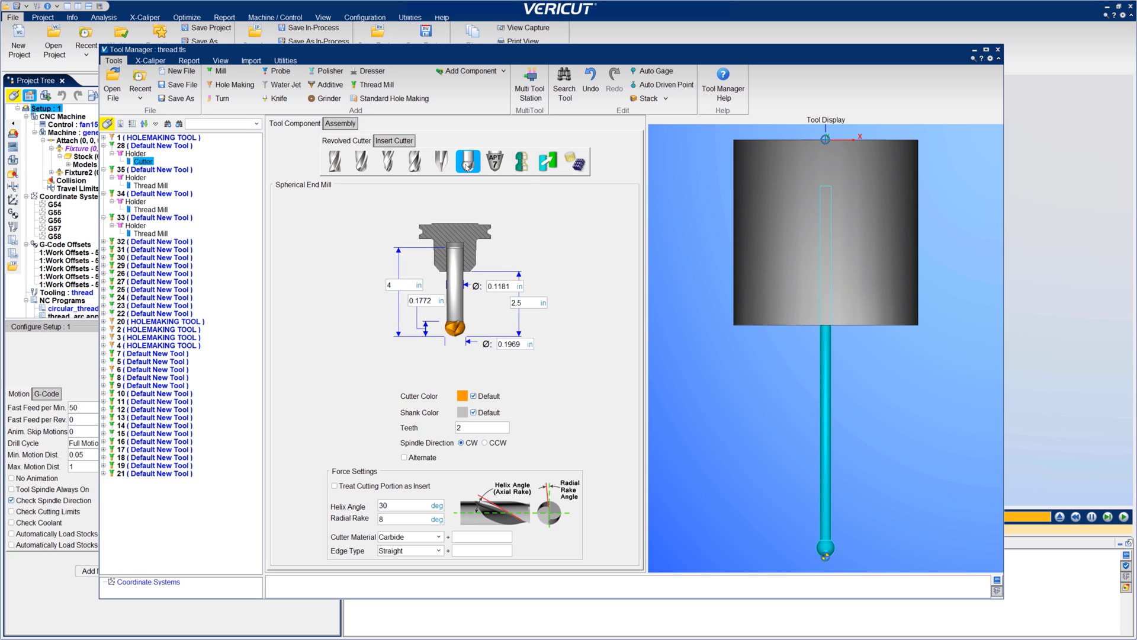
pyautogui.click(373, 87)
pyautogui.click(455, 151)
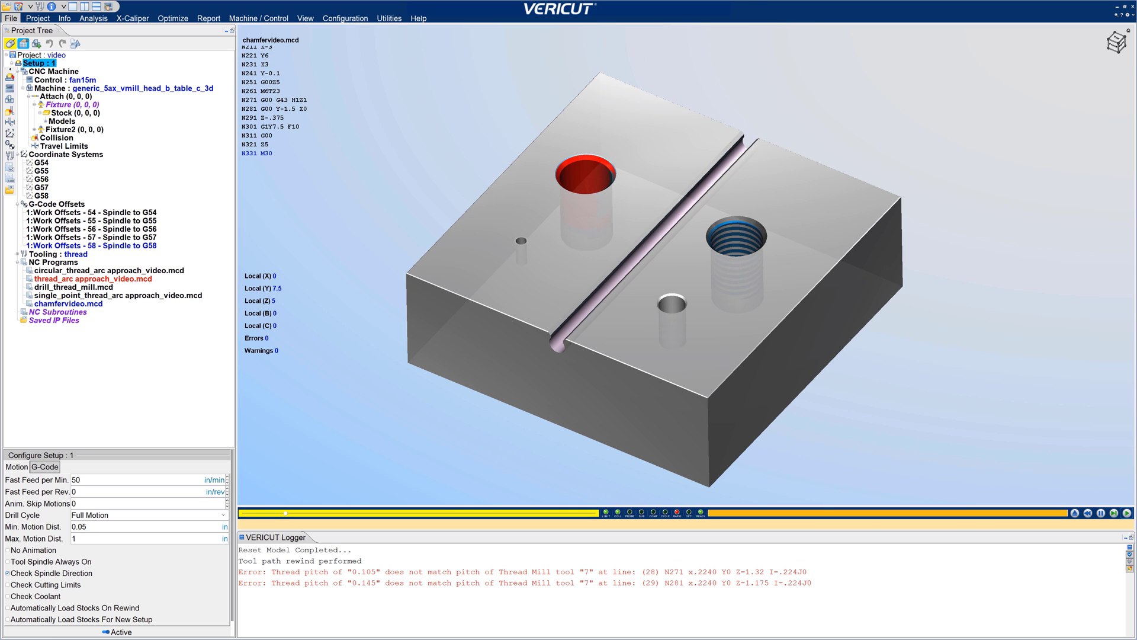
# Use X-Caliper Feature / History on the threaded hole to read its thread info
pyautogui.click(133, 19)
pyautogui.click(23, 40)
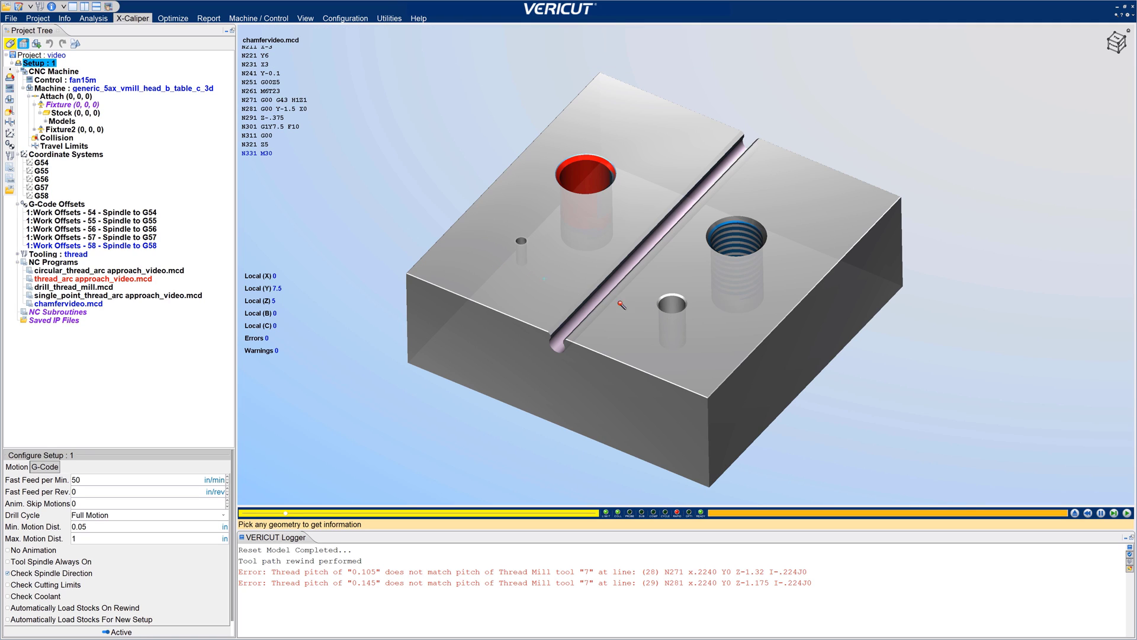
pyautogui.click(664, 306)
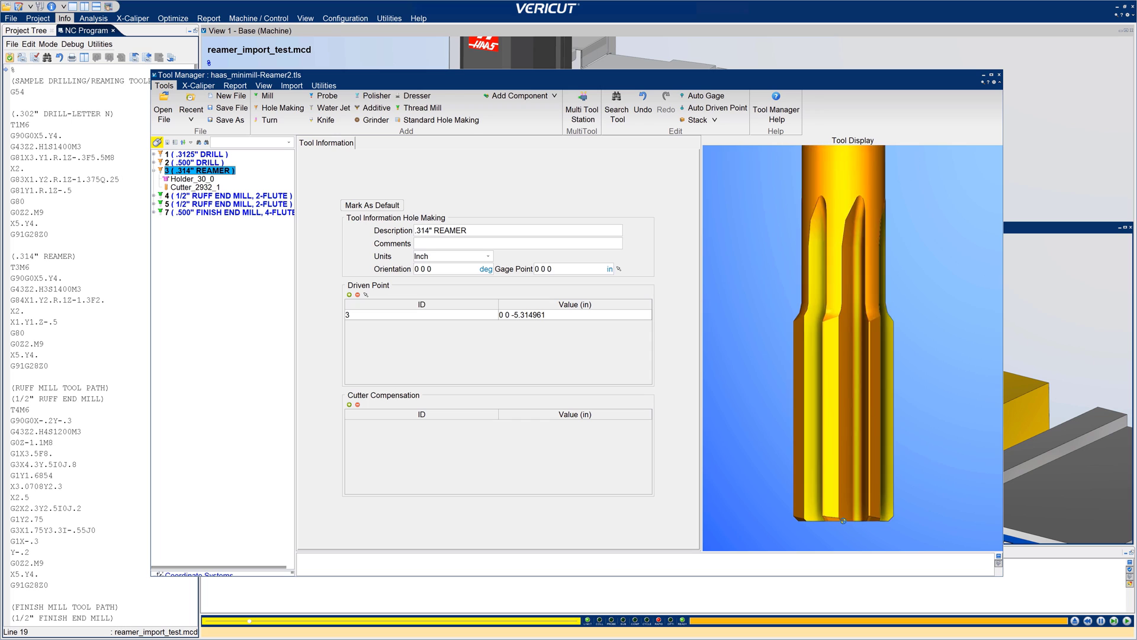
# Give Cutter_2932_1 a .004 maximum removal per side and 0.66 flute length, then close Tool Manager
pyautogui.click(191, 188)
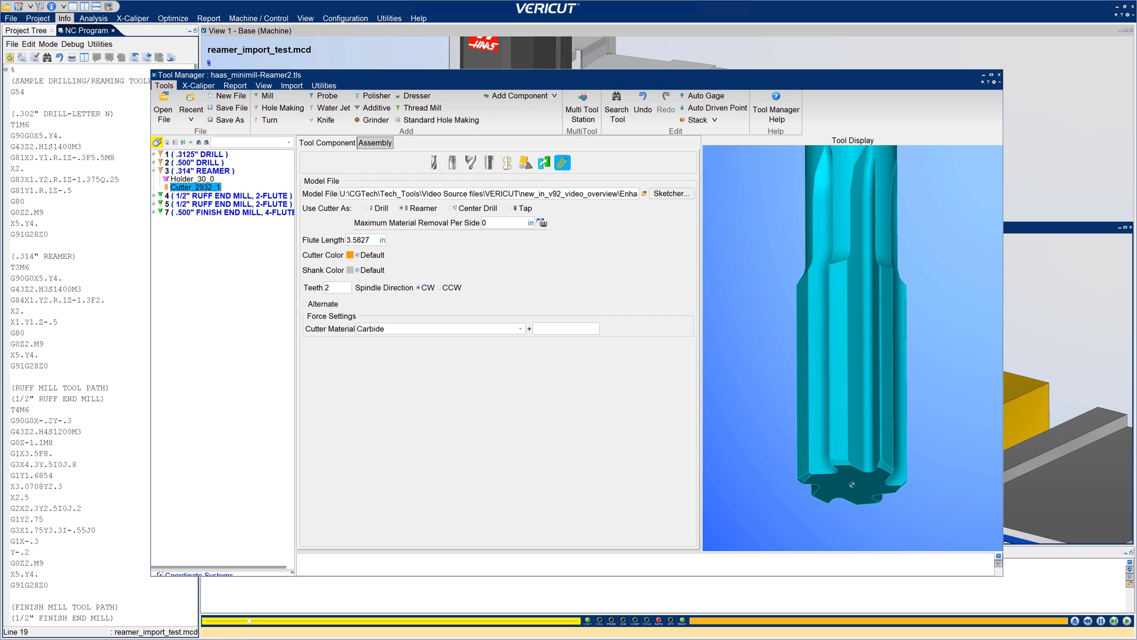
pyautogui.click(484, 223)
pyautogui.write('.004')
pyautogui.press('Tab')
pyautogui.write('0.66')
pyautogui.press('Tab')
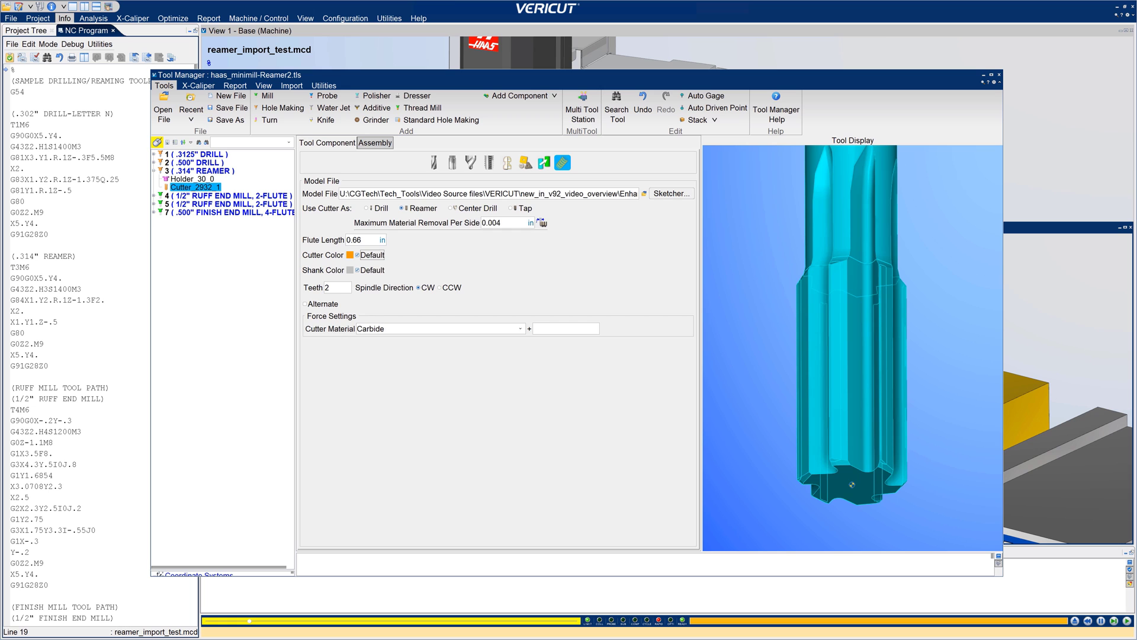
pyautogui.click(199, 170)
pyautogui.scroll(5, 847, 415)
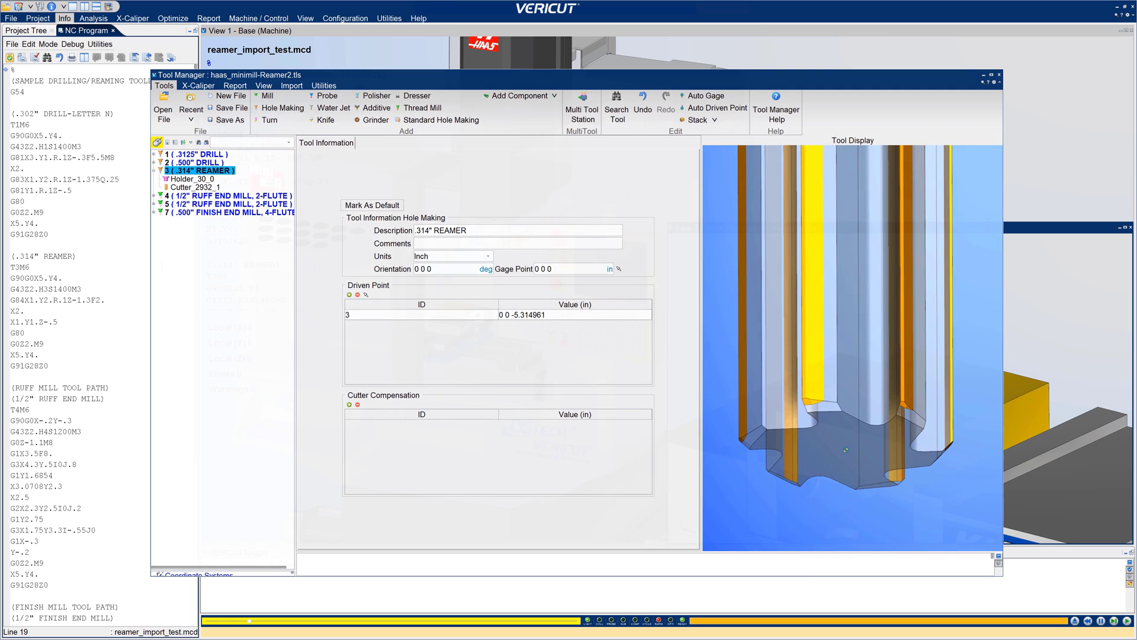
pyautogui.hotkey('alt', 'F4')
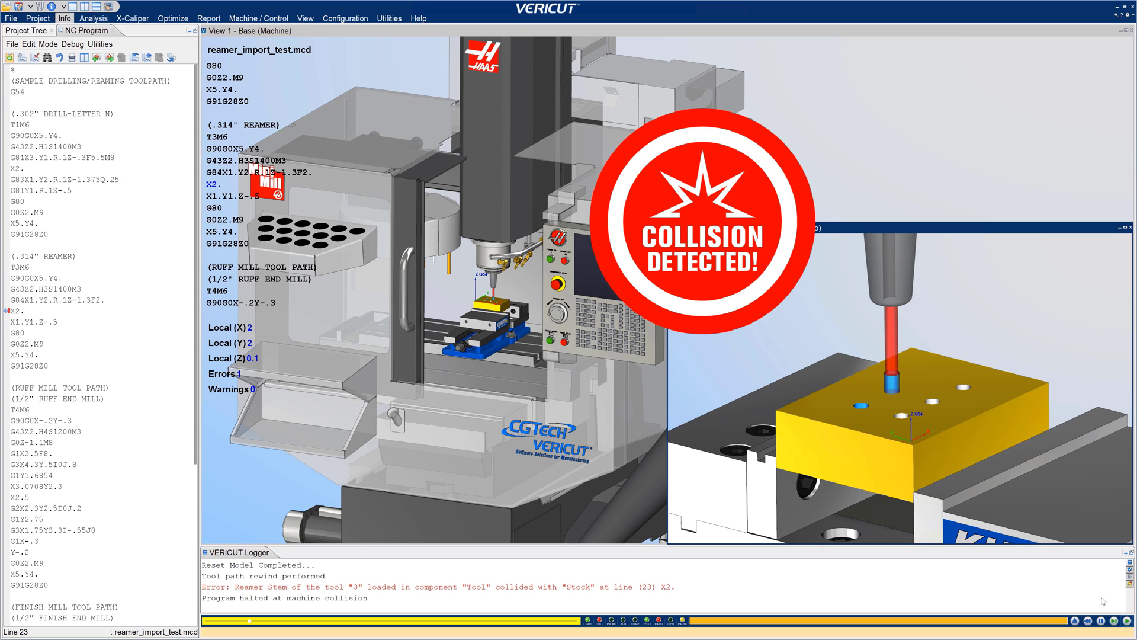
# Jump from the Logger's collision error to NC line X2. in the NC Program tab
pyautogui.click(620, 587)
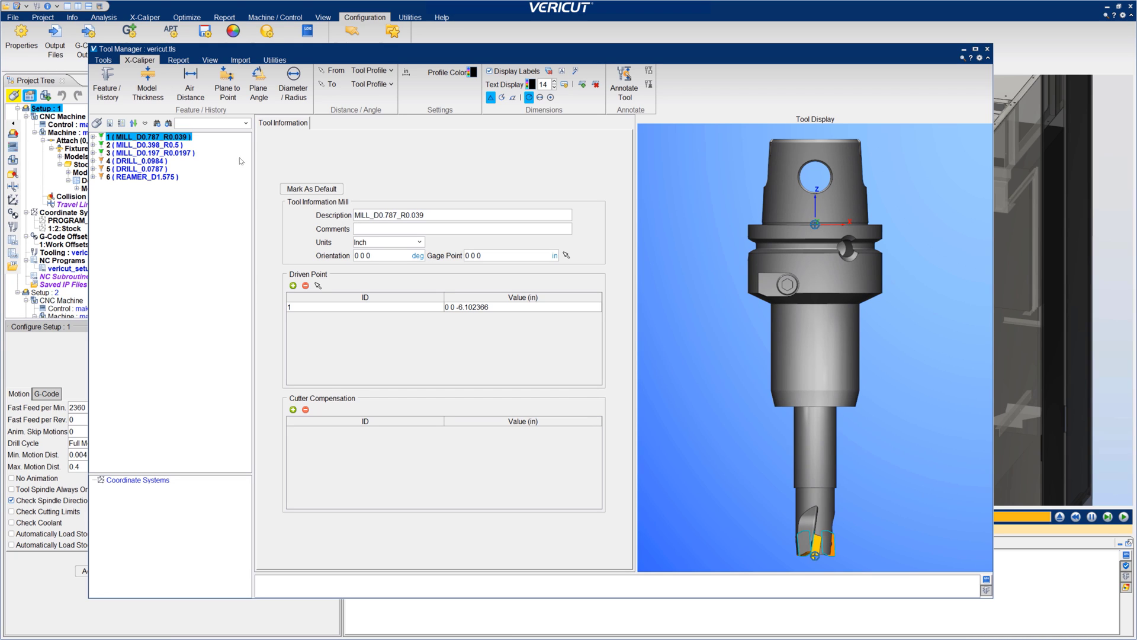
# Show dimension annotations and view MILL_D0.398_R0.5, MILL_D0.197_R0.0197 and DRILL_0.0984
pyautogui.keyDown('shift'); pyautogui.click(168, 177); pyautogui.keyUp('shift')
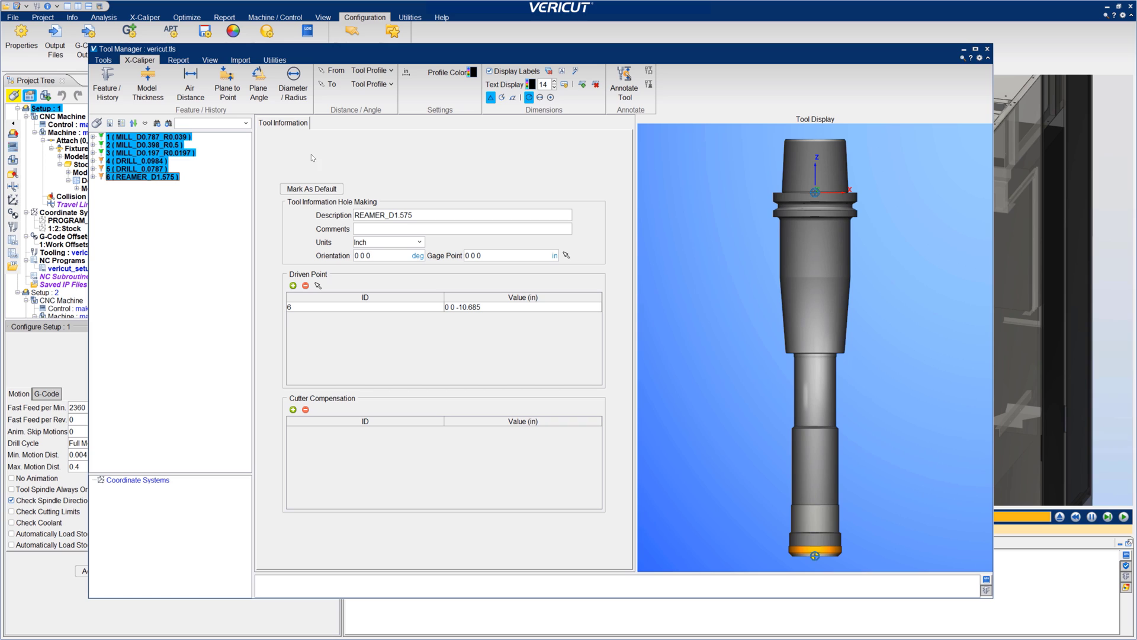
pyautogui.click(618, 89)
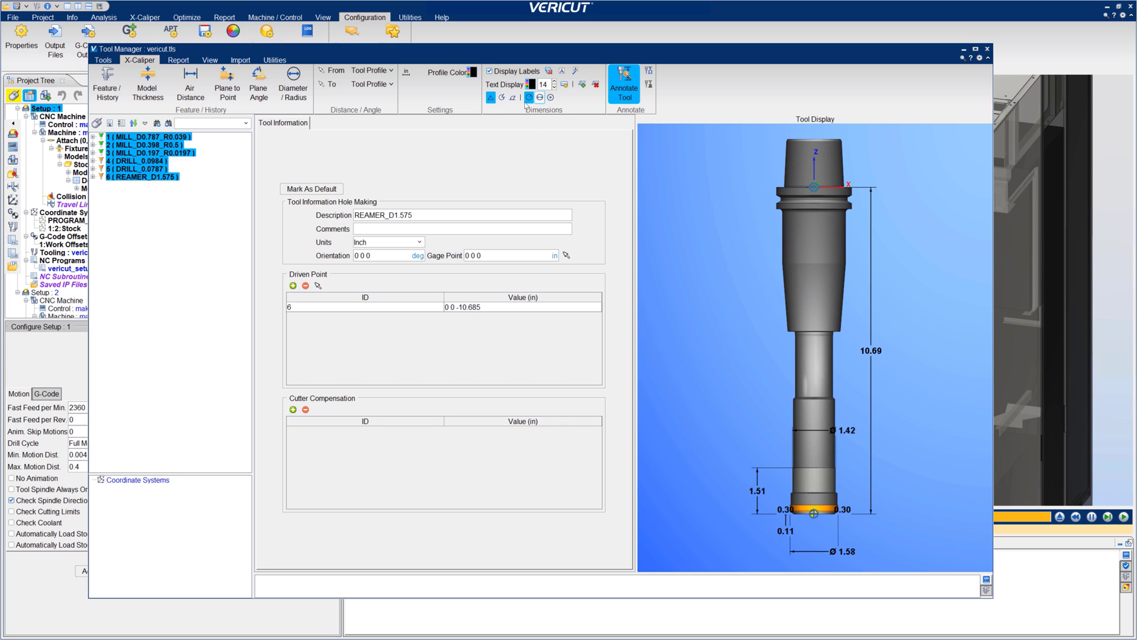
pyautogui.click(157, 145)
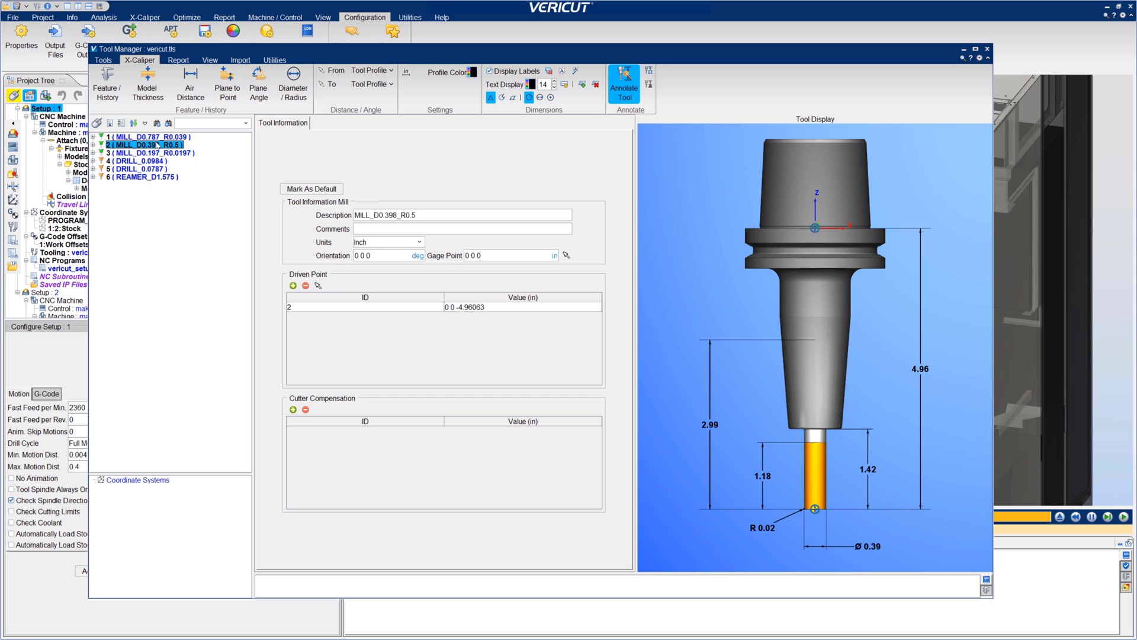
pyautogui.click(155, 154)
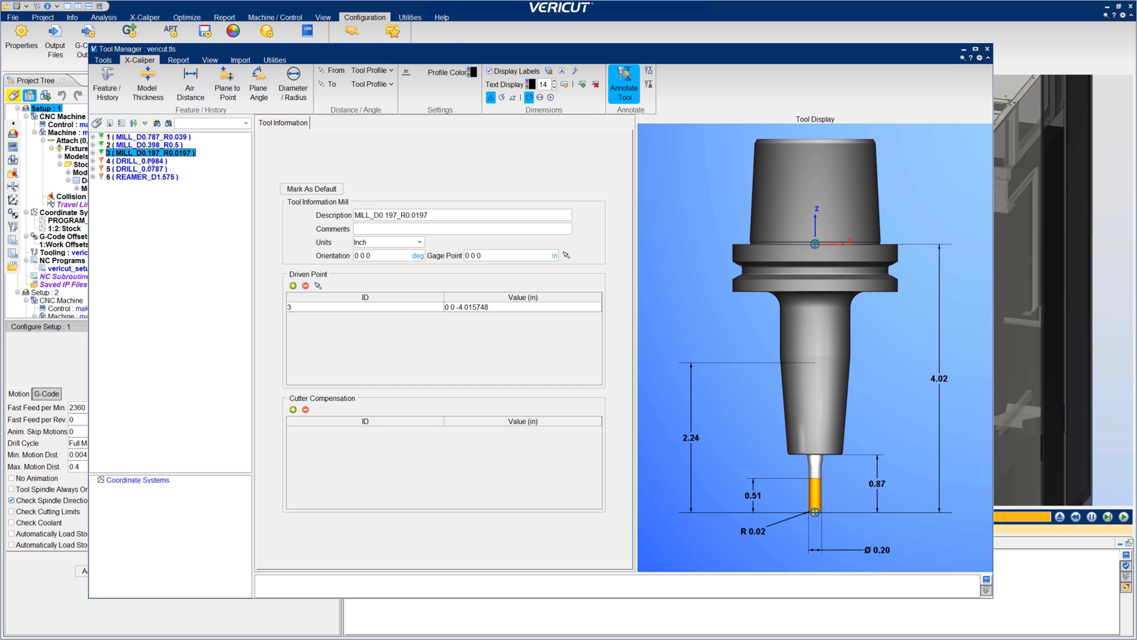
pyautogui.click(148, 165)
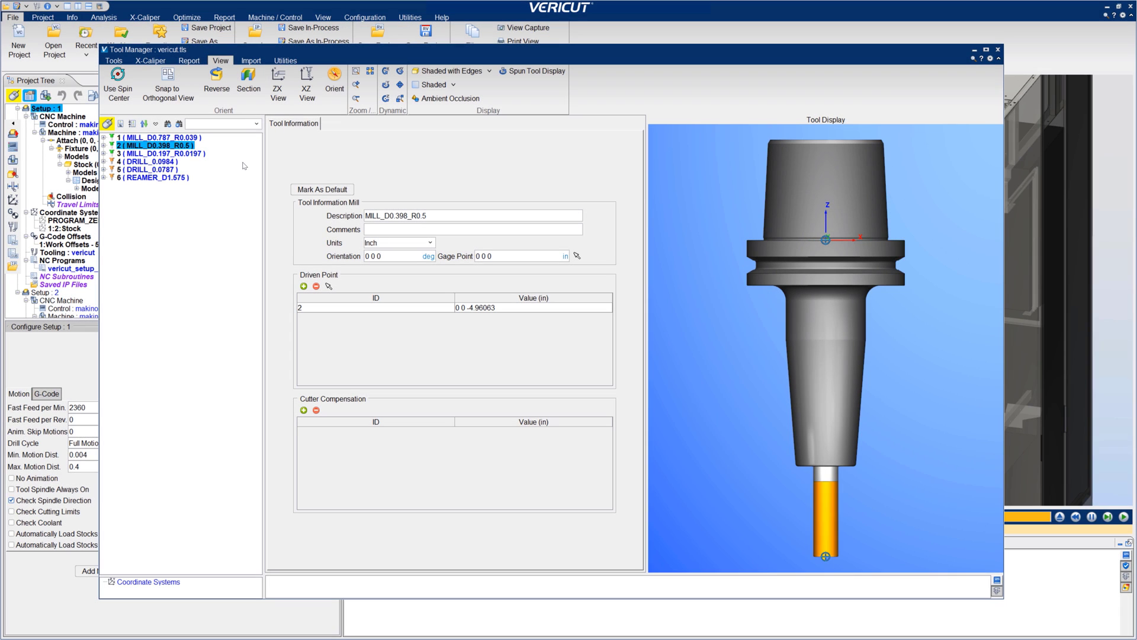
# Section the tool assemblies, cutting MILL_D0.197_R0.0197 with two planes at -45 degrees
pyautogui.click(249, 87)
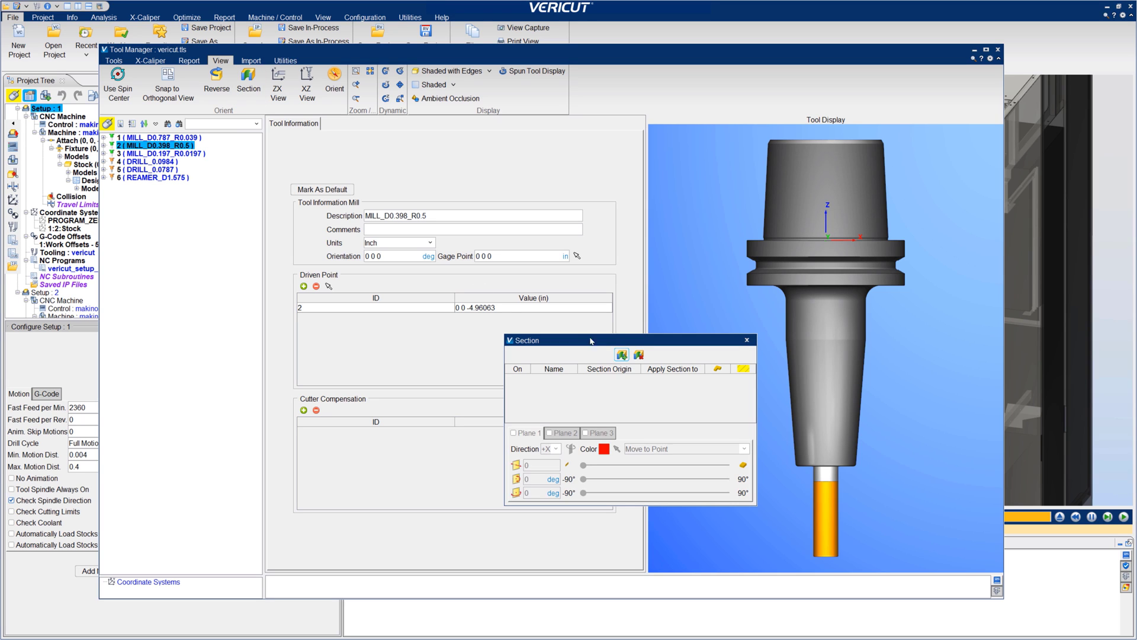
pyautogui.click(621, 355)
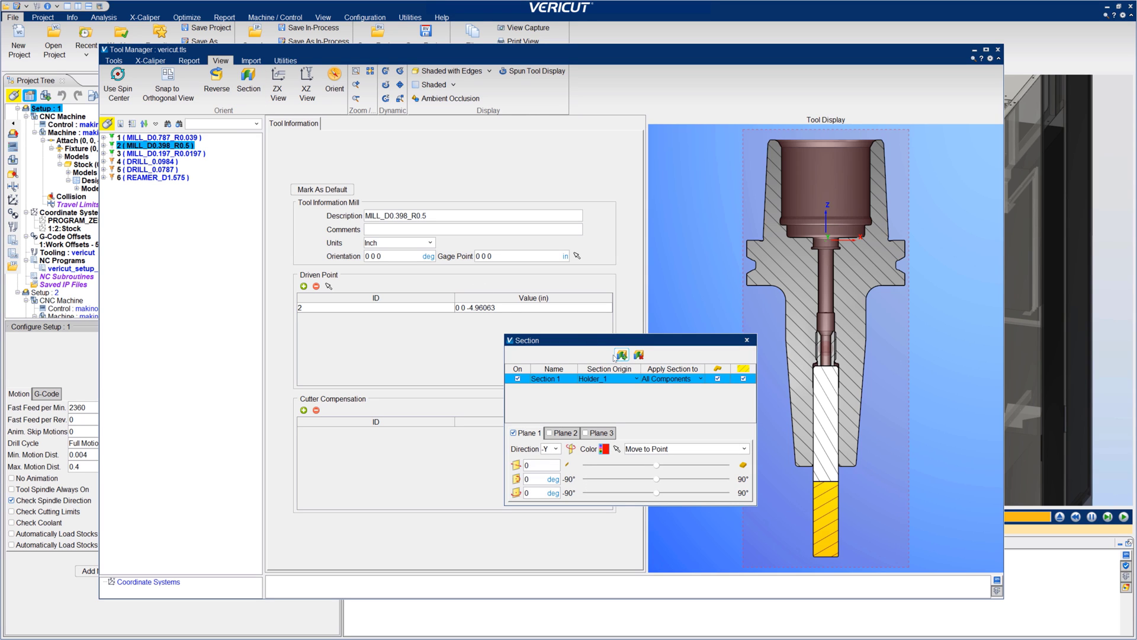
pyautogui.click(188, 154)
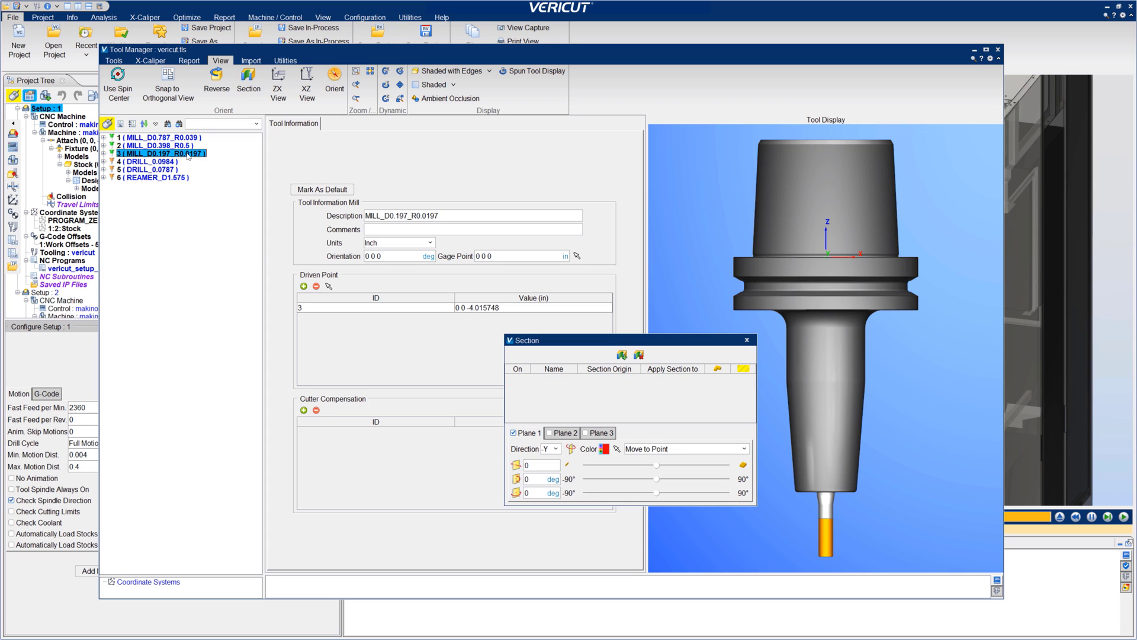
pyautogui.click(622, 355)
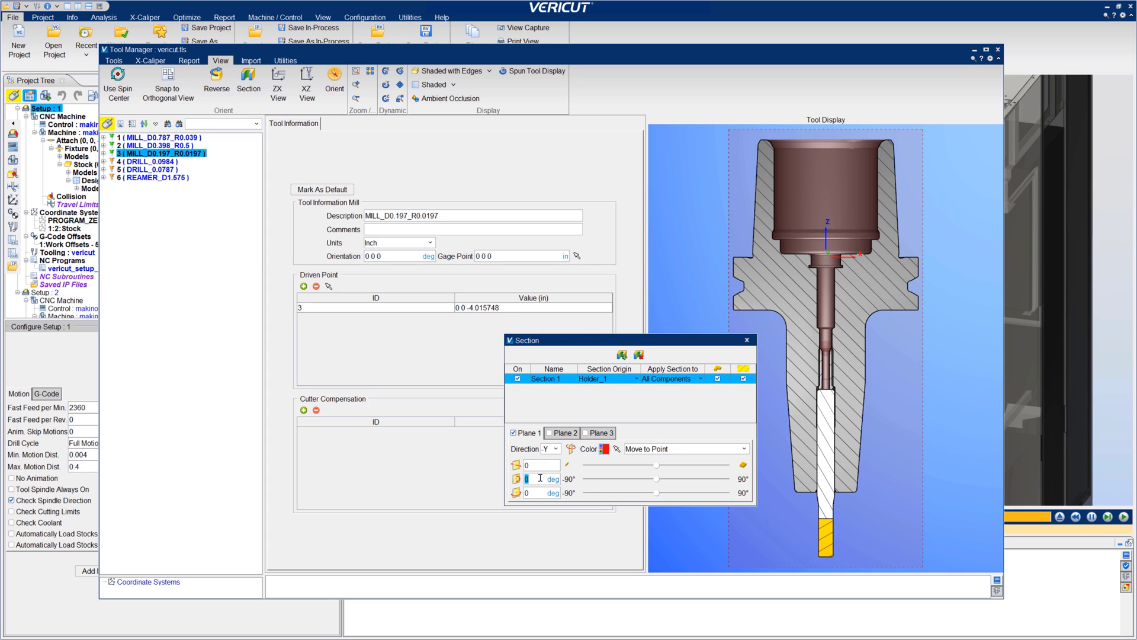
pyautogui.write('-45')
pyautogui.press('Return')
pyautogui.click(549, 432)
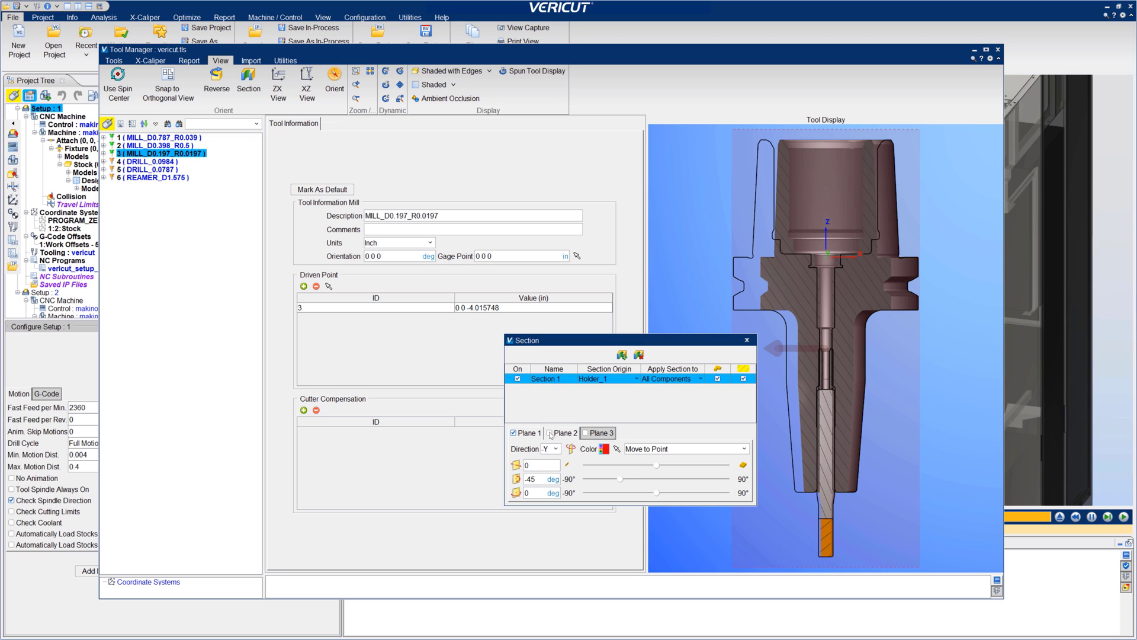
pyautogui.write('-45')
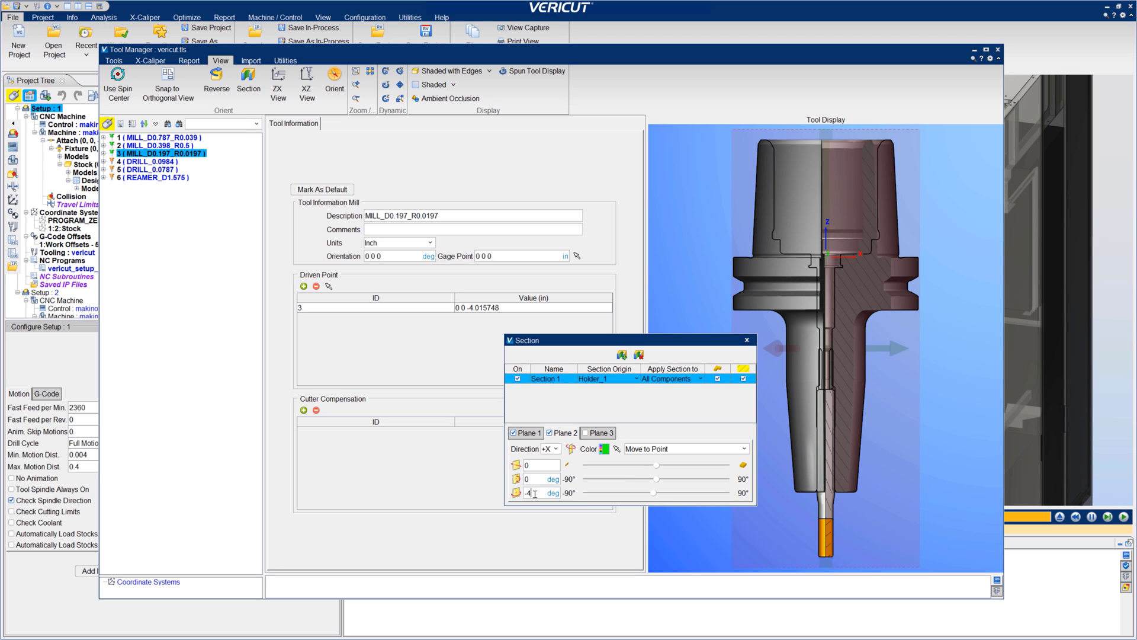
pyautogui.press('Return')
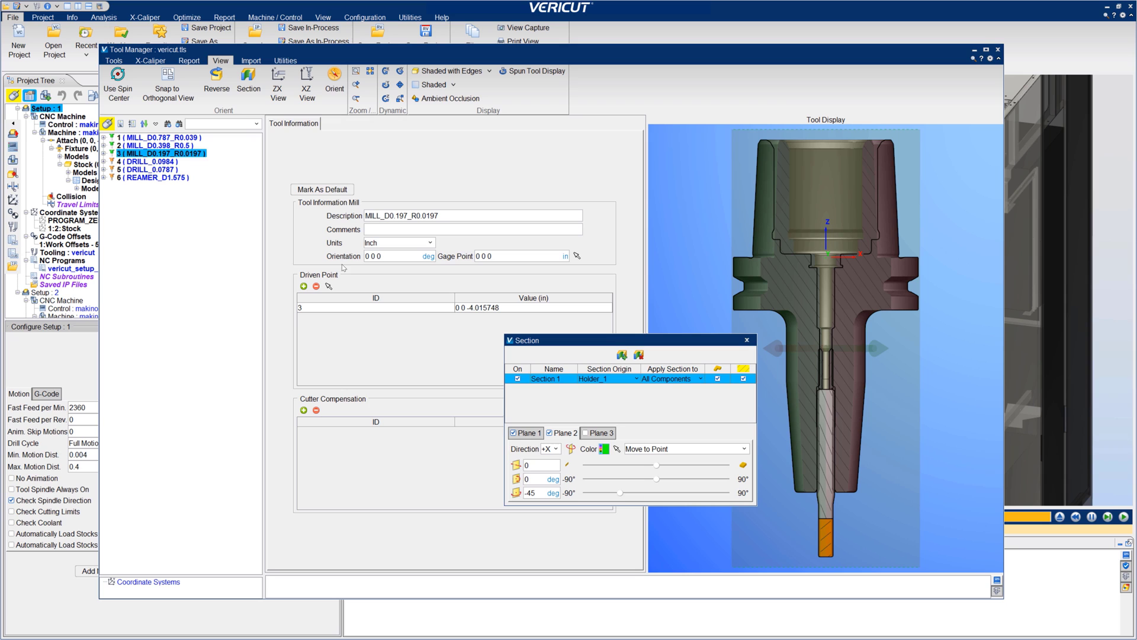
# Show DRILL_0.0787 as a cutaway with two section planes
pyautogui.click(155, 170)
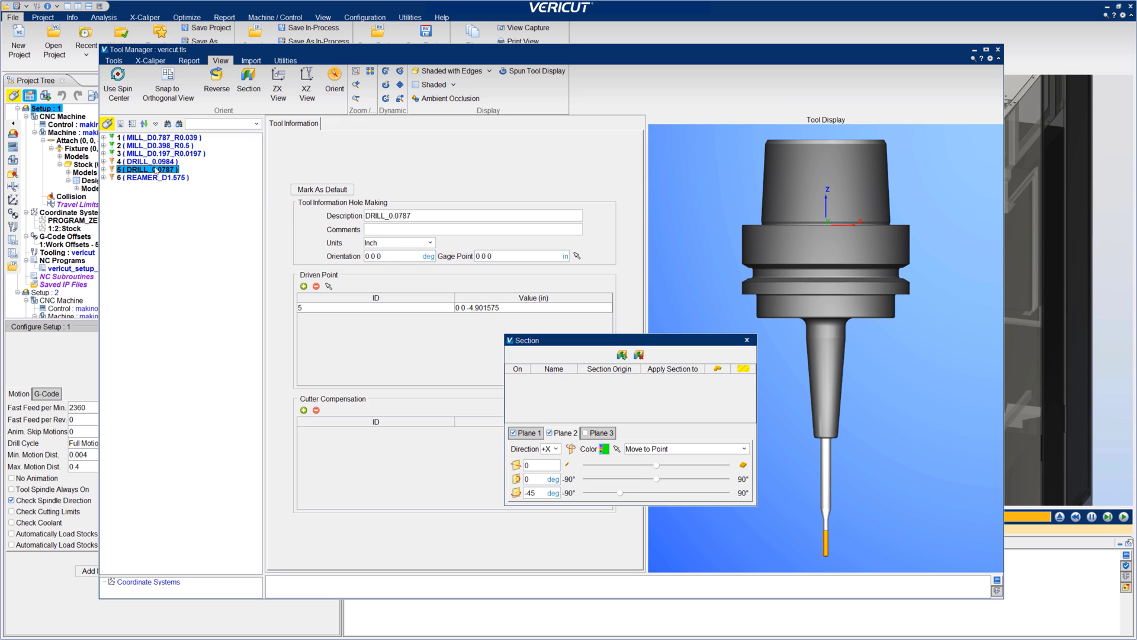
pyautogui.click(622, 354)
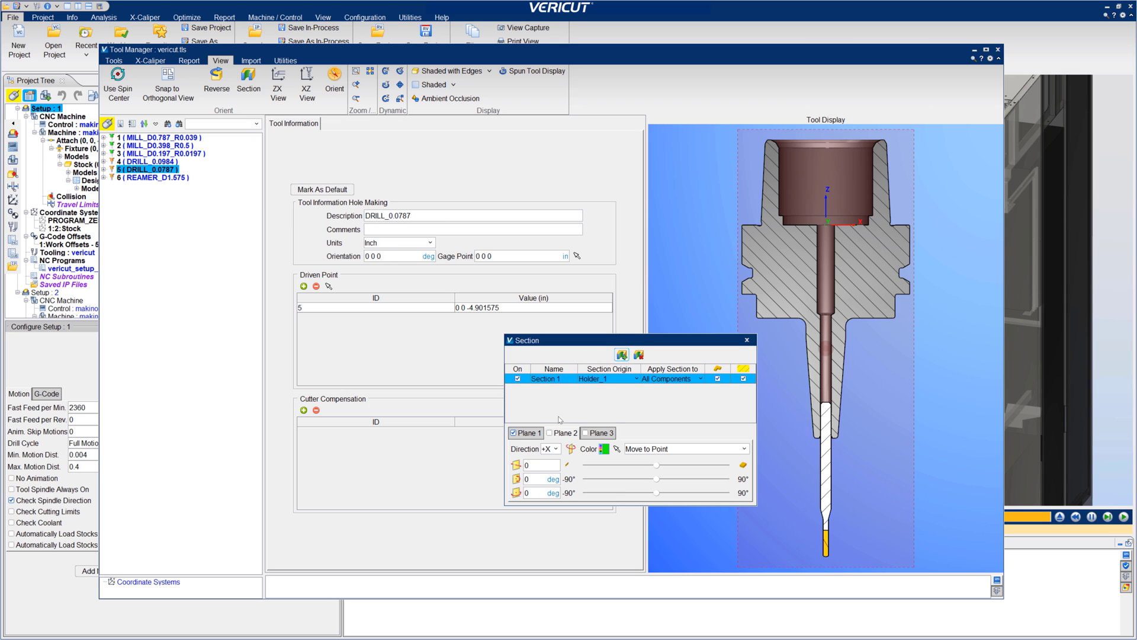
pyautogui.click(549, 433)
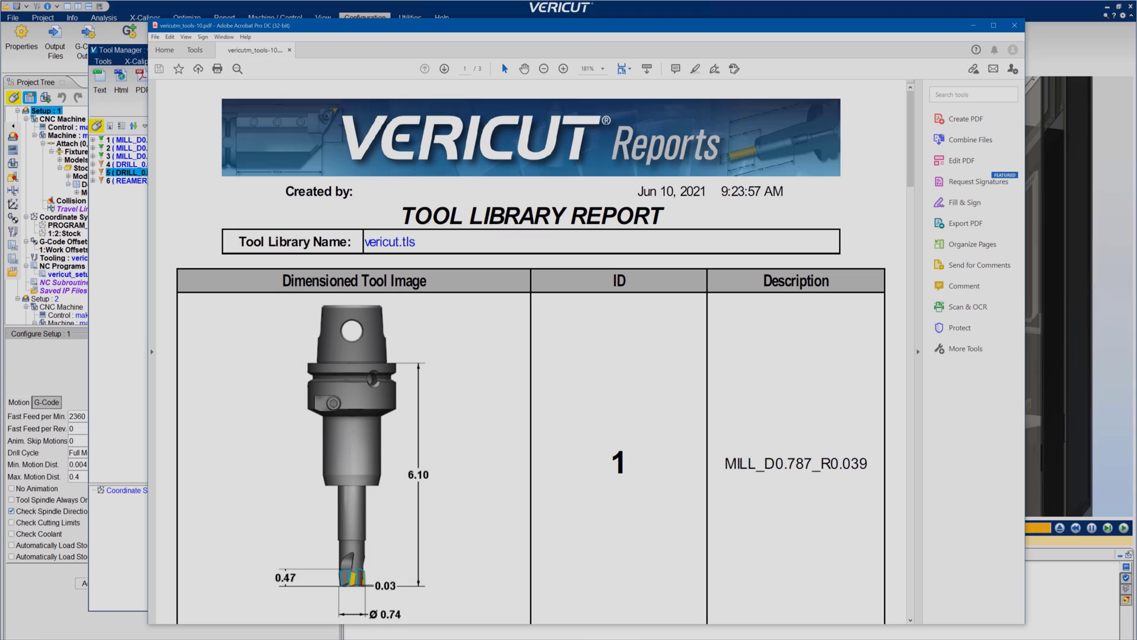
# Scroll the tool library PDF report from tool 1 down to page 3
pyautogui.scroll(-7, 531, 350)
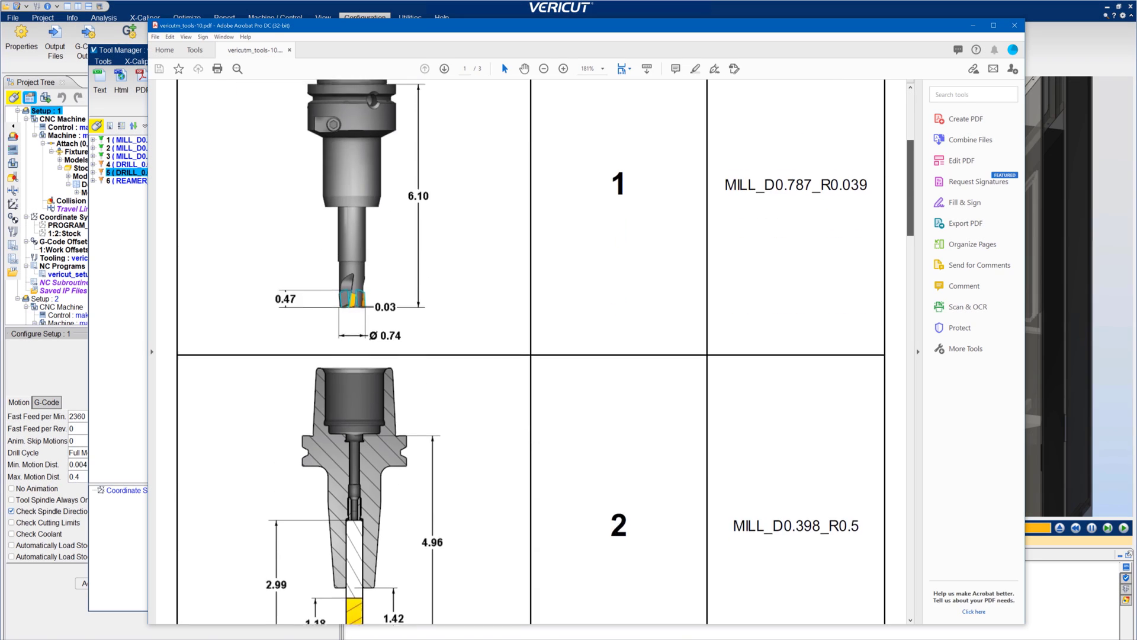
pyautogui.scroll(-8, 532, 350)
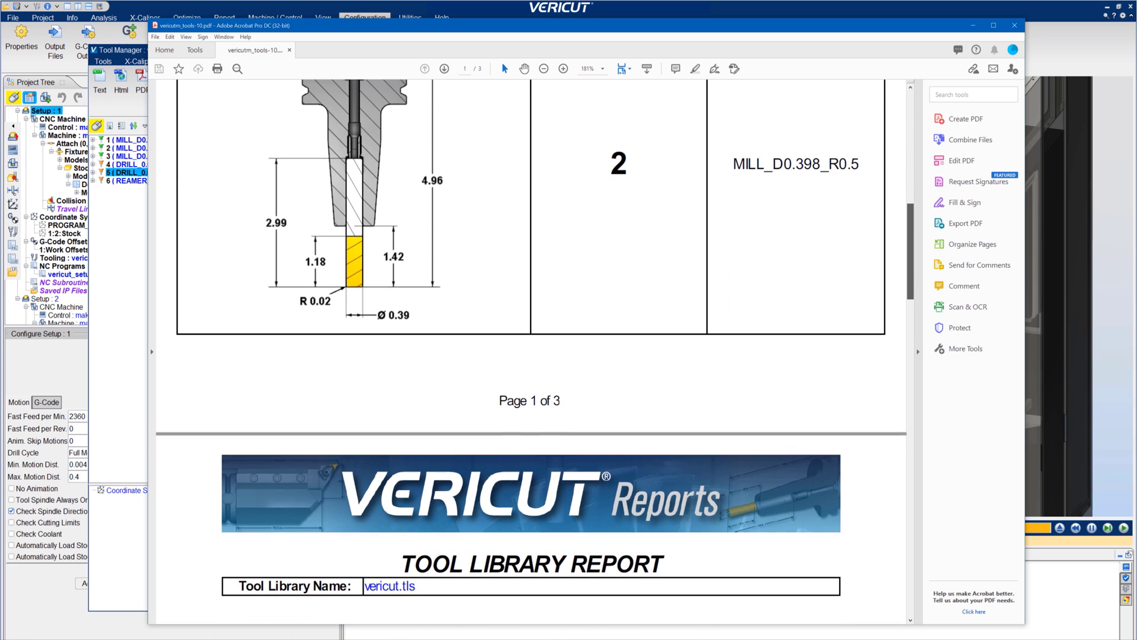
pyautogui.scroll(-8, 531, 349)
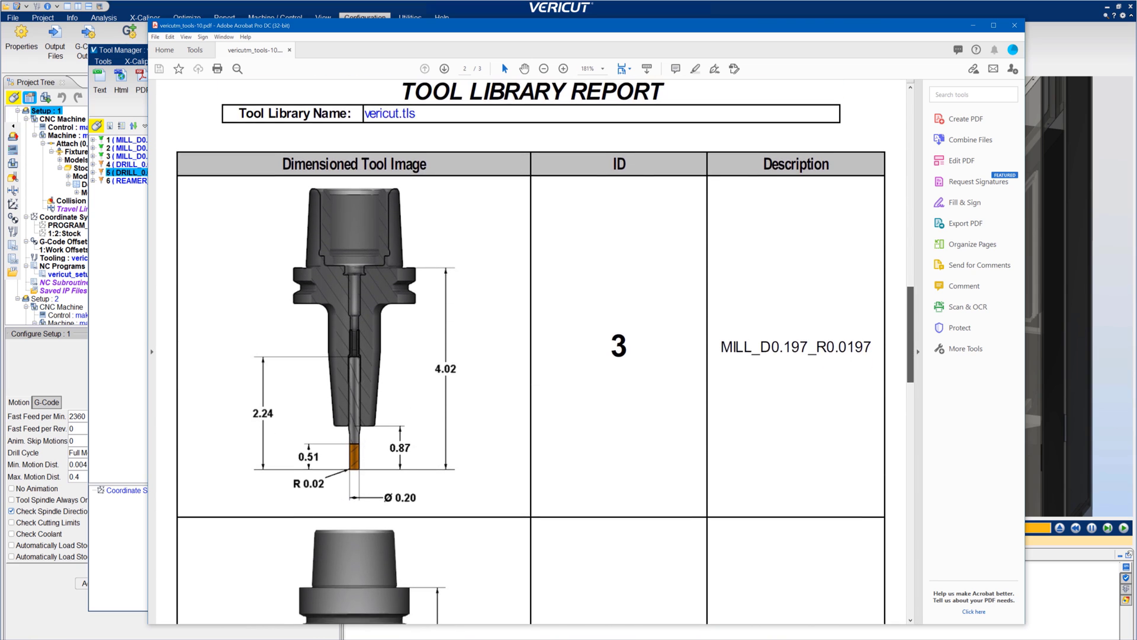
pyautogui.scroll(-8, 532, 349)
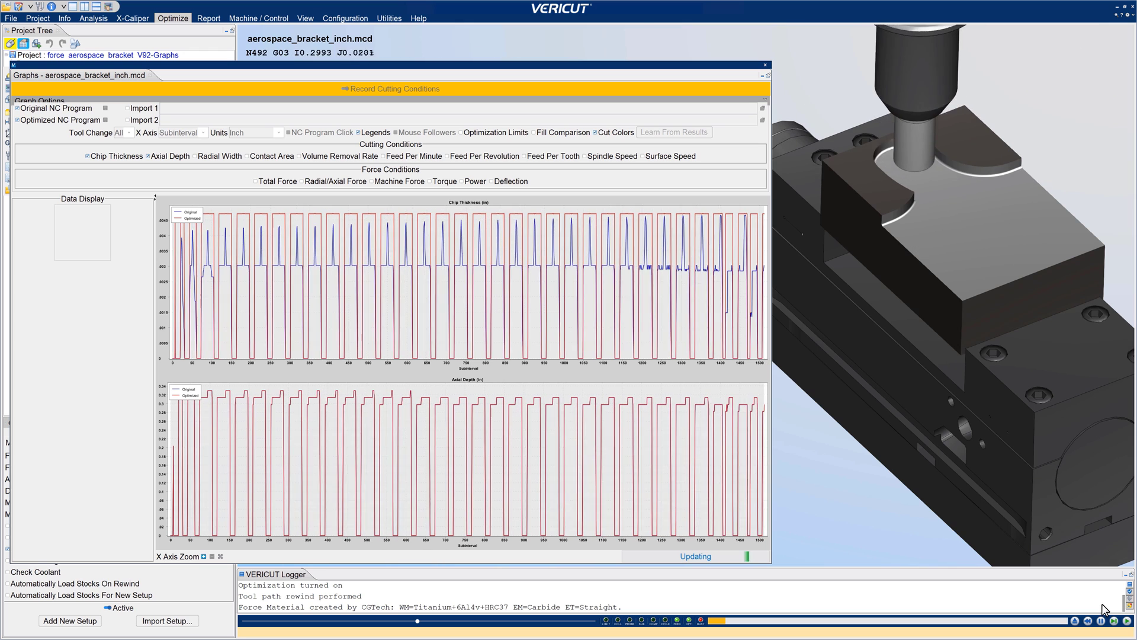
# Replace the Axial Depth graph with Total Force and Deflection graphs, test Fill Comparison, and enable Cut Colors
pyautogui.click(147, 156)
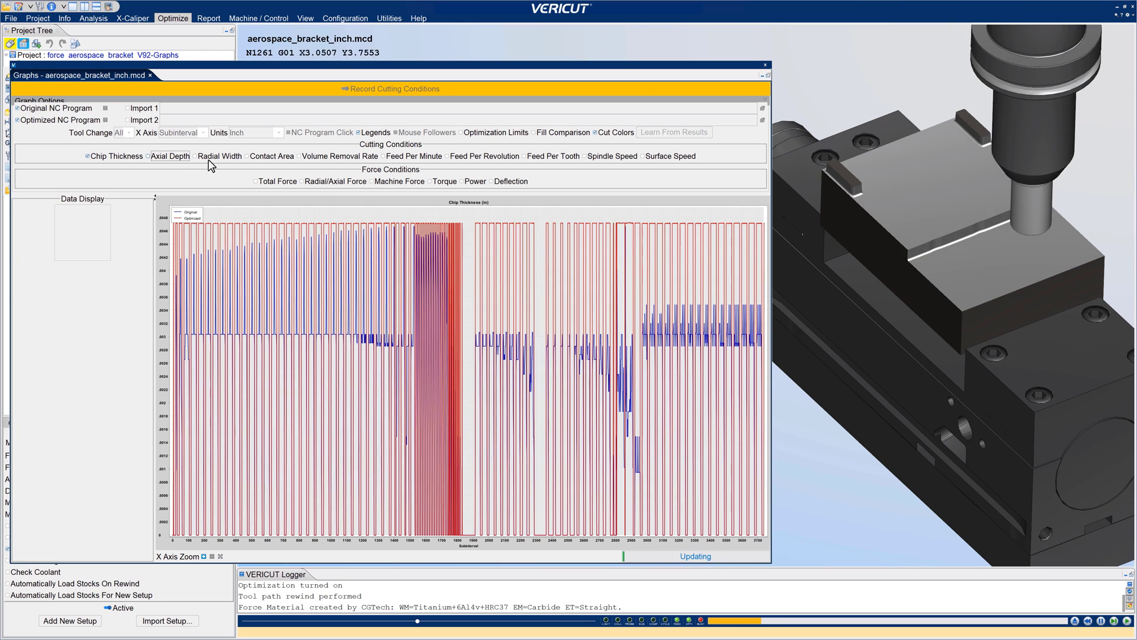
pyautogui.click(256, 181)
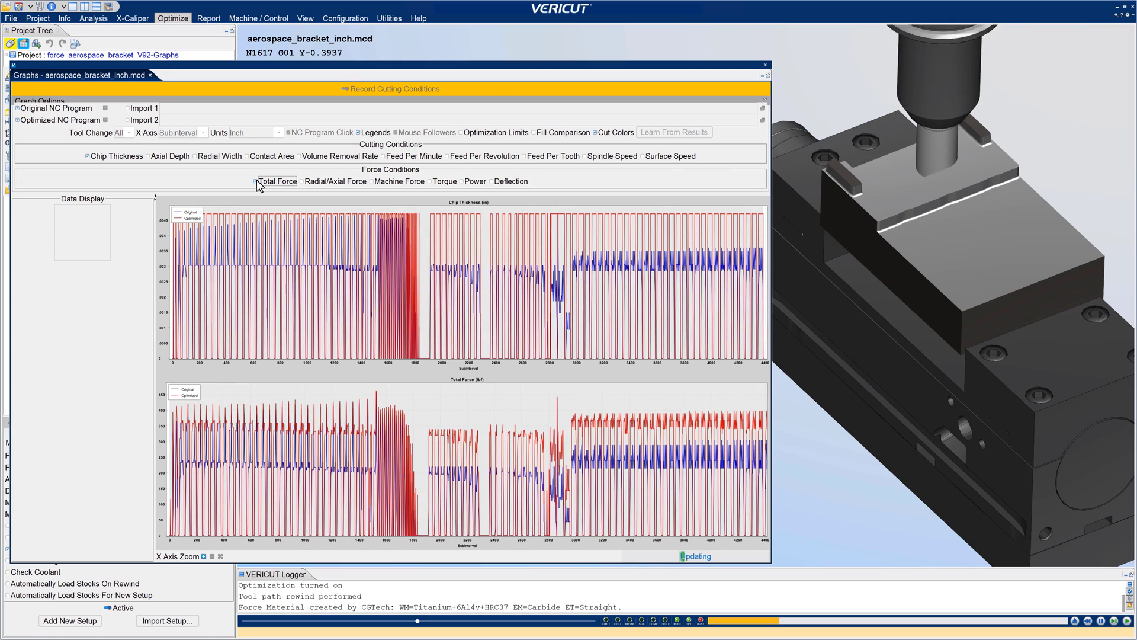
pyautogui.click(491, 182)
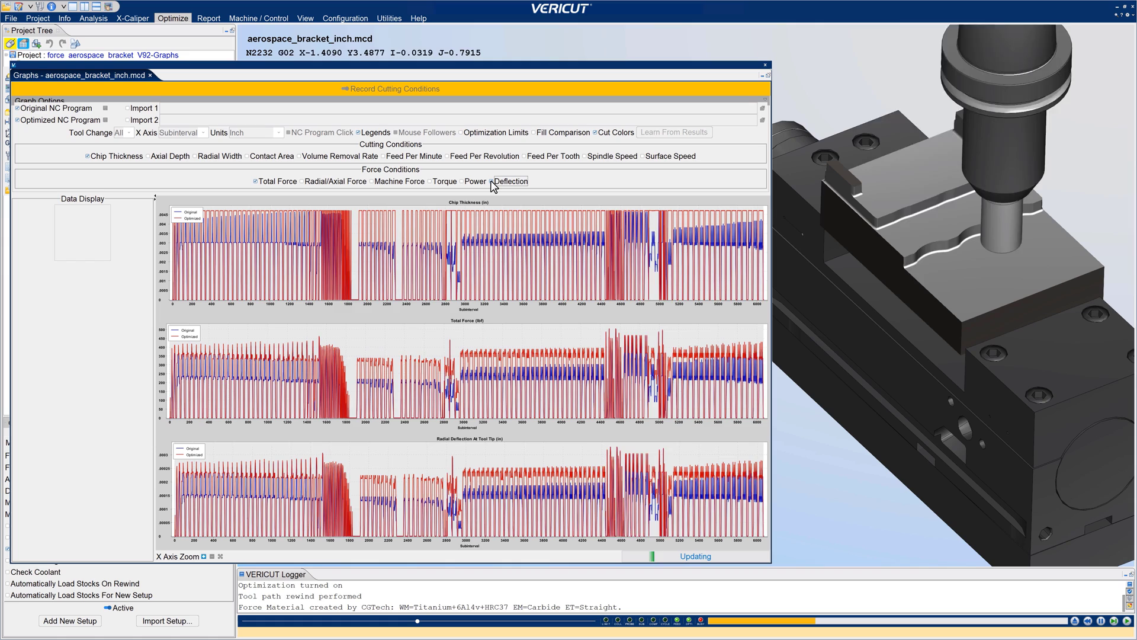
pyautogui.click(535, 134)
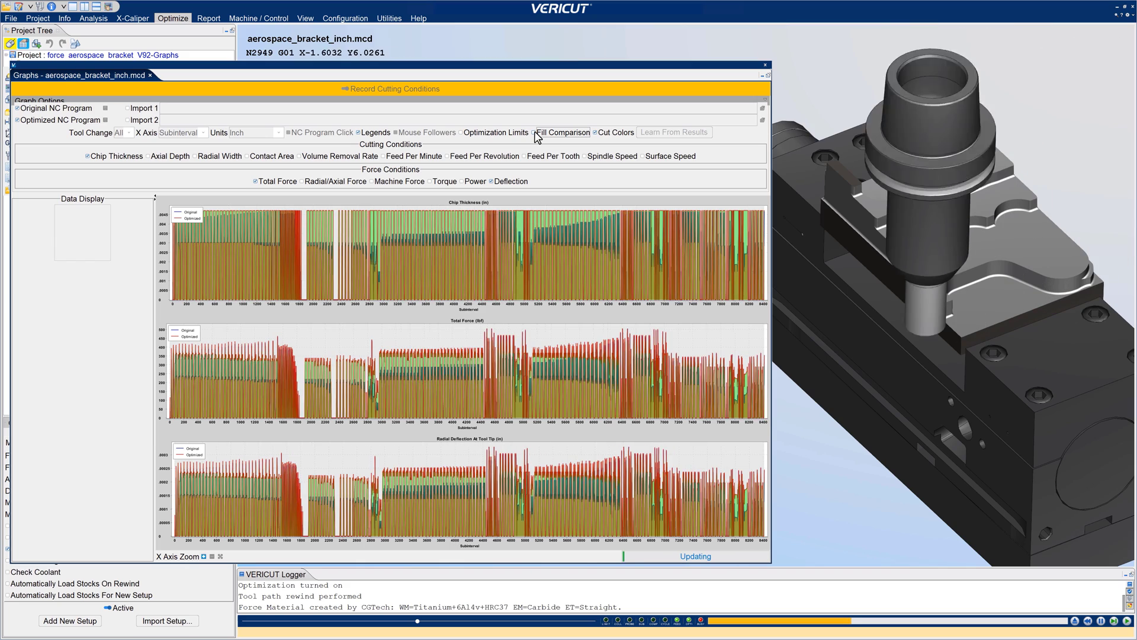
pyautogui.click(535, 133)
pyautogui.click(596, 133)
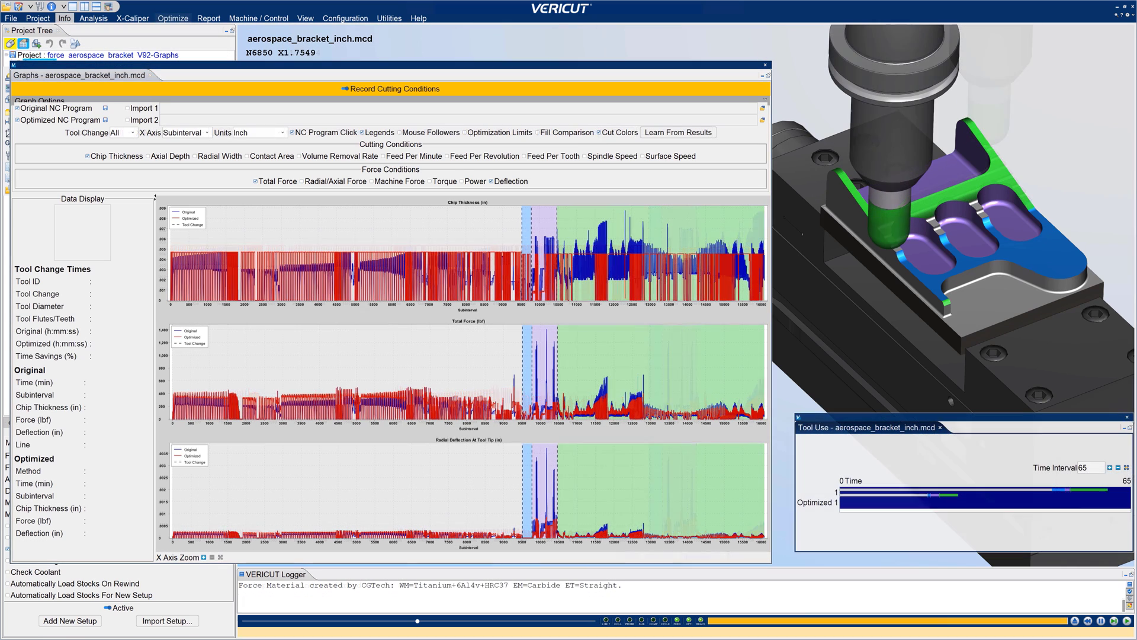
# Resume the bracket simulation and dock the Tool Use window at the bottom right
pyautogui.click(1127, 621)
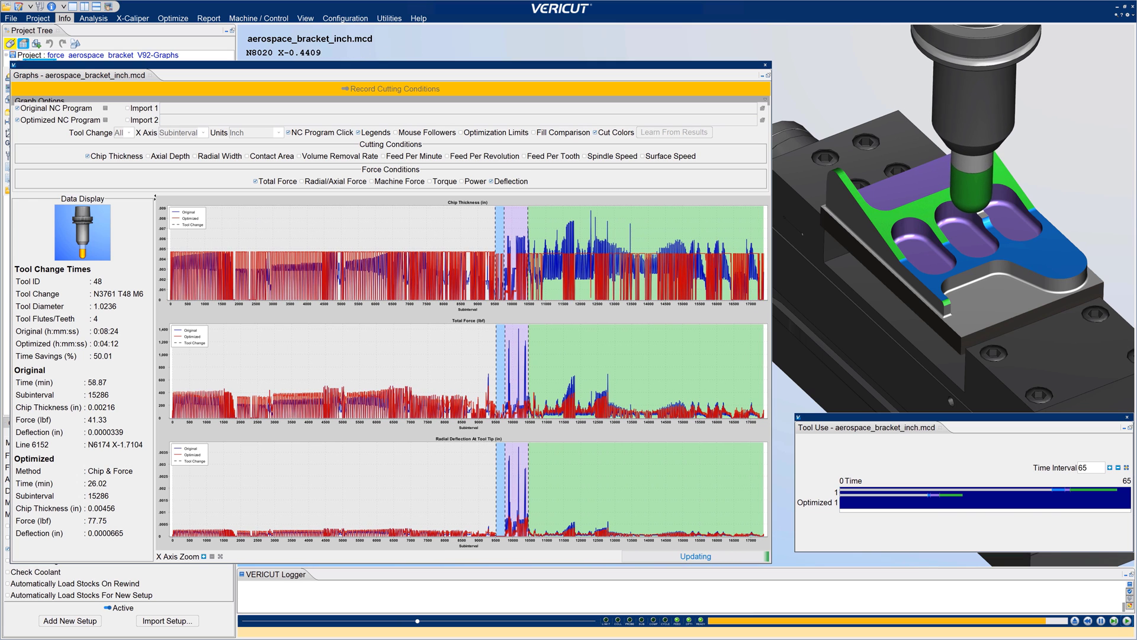
pyautogui.moveTo(859, 432); pyautogui.dragTo(772, 589)
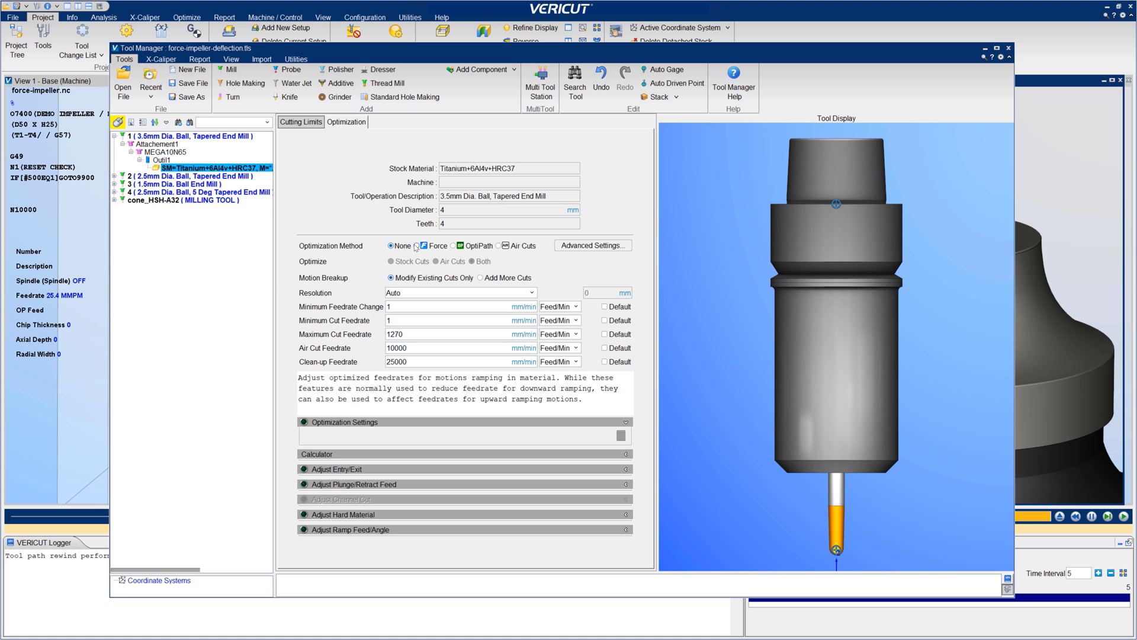
# Set the 3.5mm ball end mill to Force optimization, 0.017 target chip thickness, limiting force and deflection
pyautogui.click(417, 246)
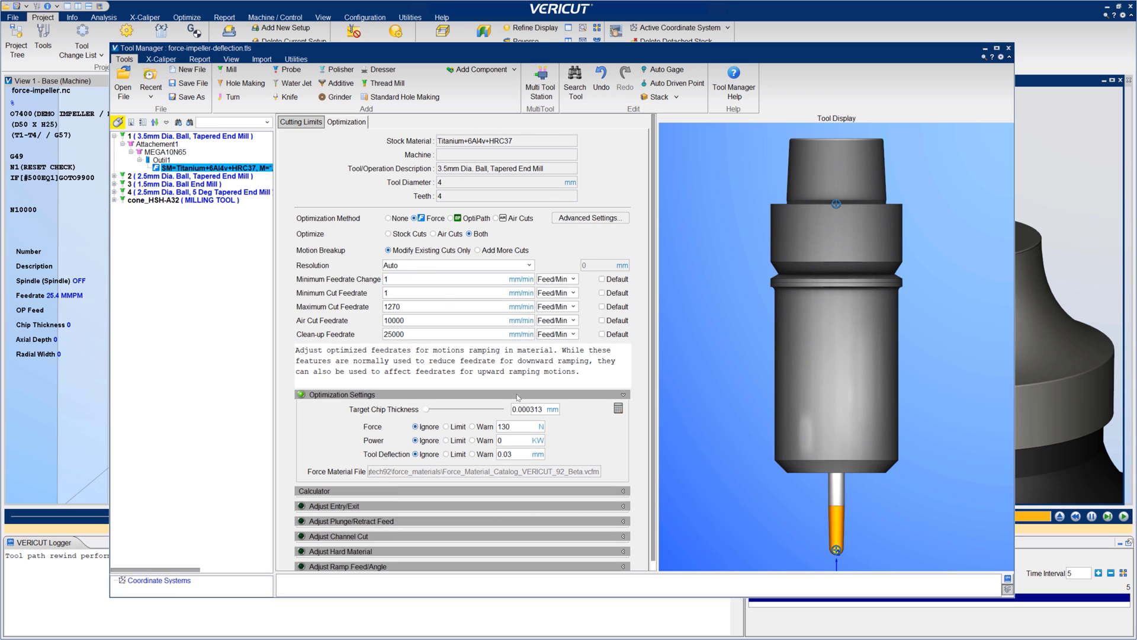
pyautogui.doubleClick(543, 410)
pyautogui.write('0')
pyautogui.press('Tab')
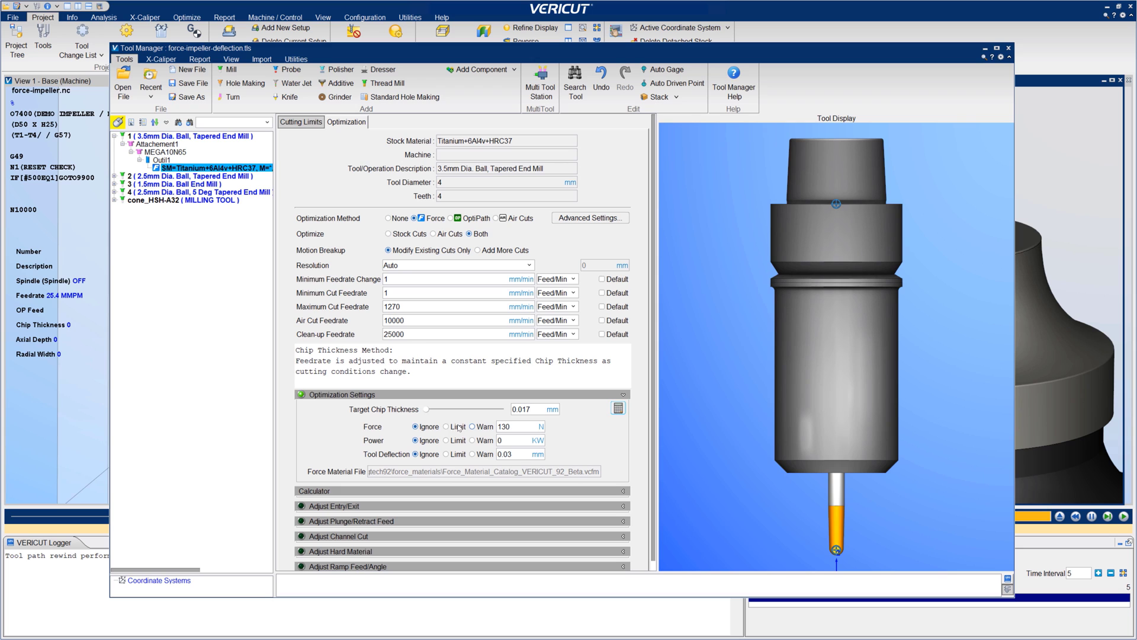
pyautogui.click(447, 426)
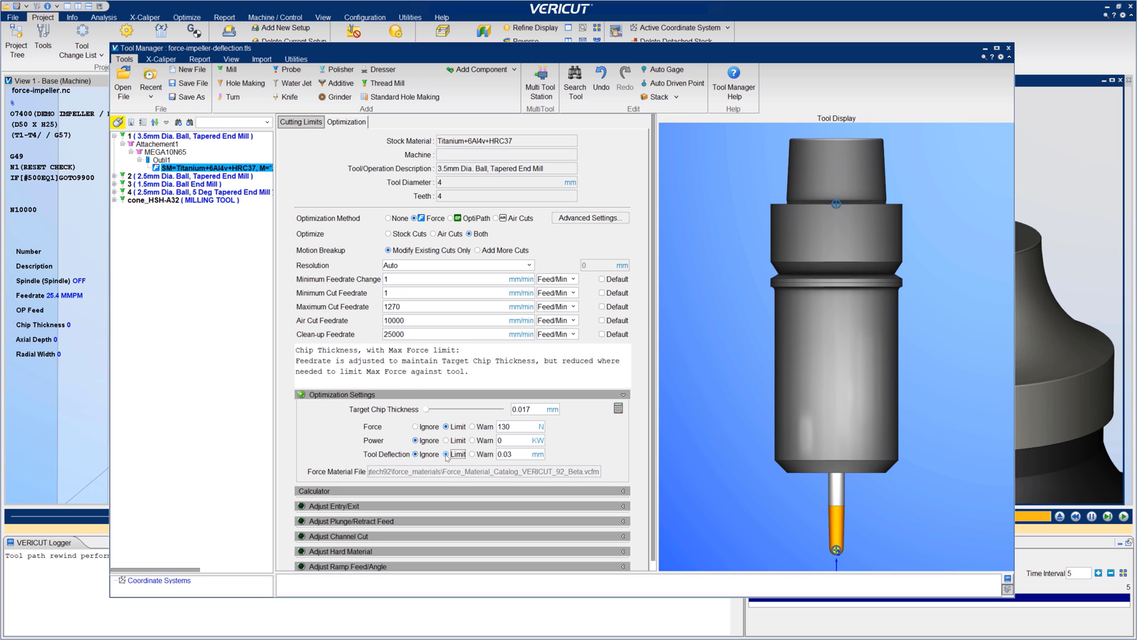
pyautogui.click(446, 454)
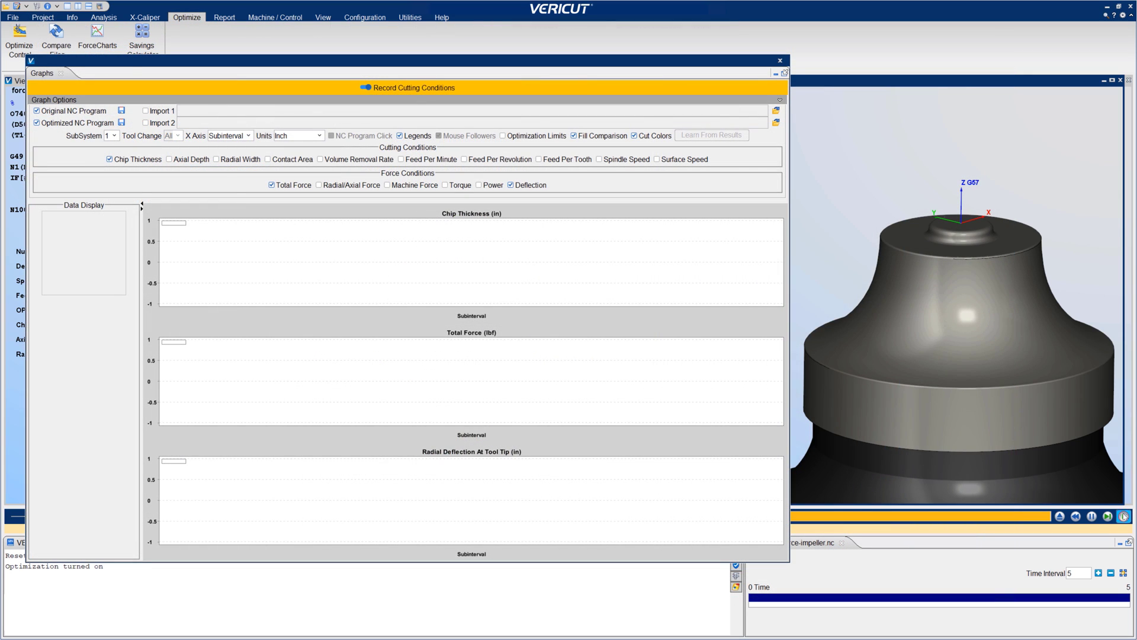
# Run the impeller simulation with Force optimization to plot original versus optimized curves
pyautogui.click(1123, 516)
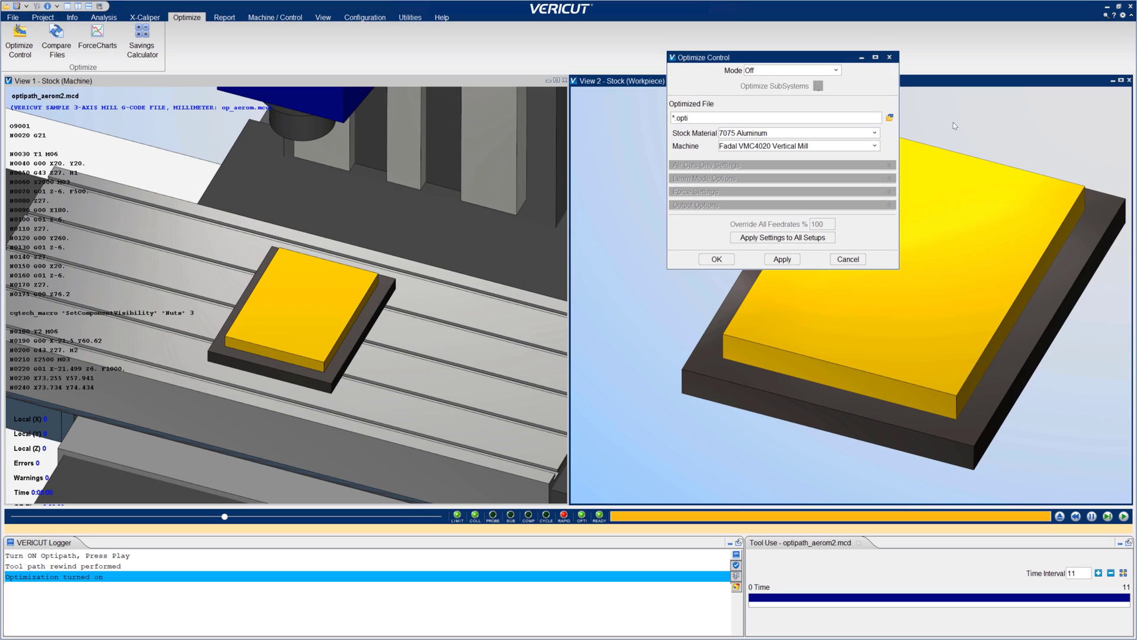
# Set the Optimize Control mode to Learn From NC Program with an Aggressive (95%) percentile
pyautogui.click(836, 70)
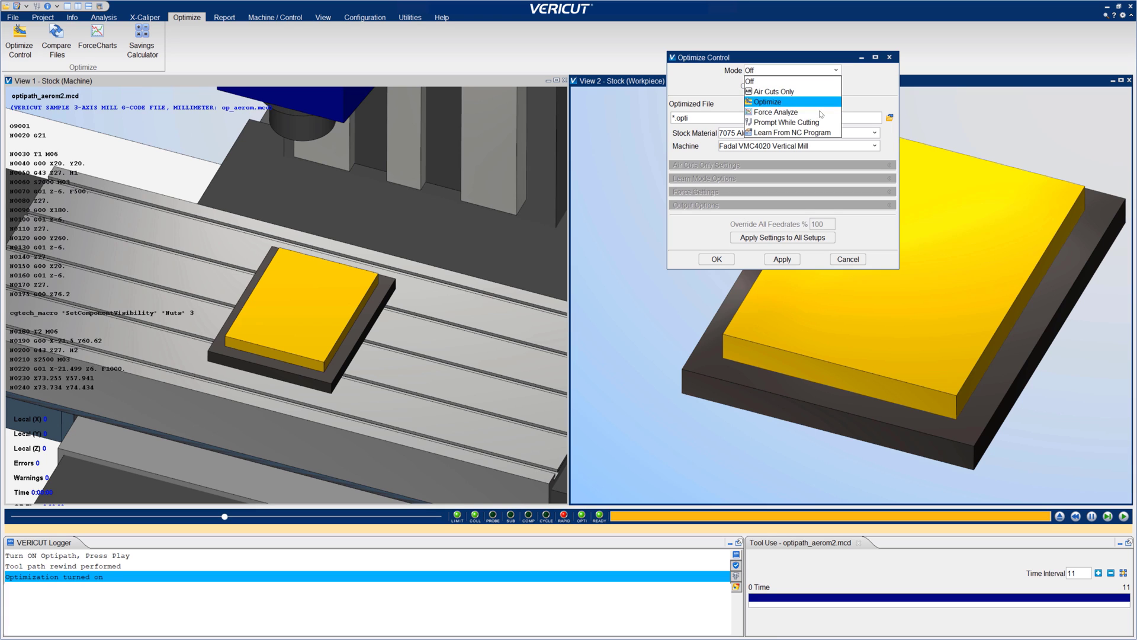
pyautogui.click(818, 133)
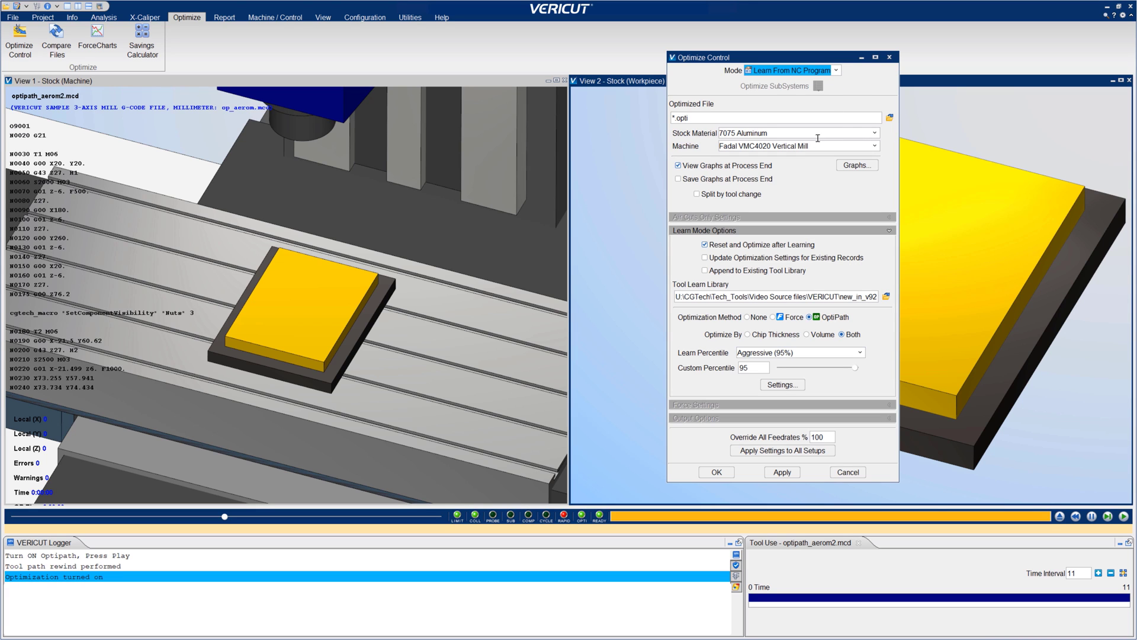
pyautogui.click(803, 355)
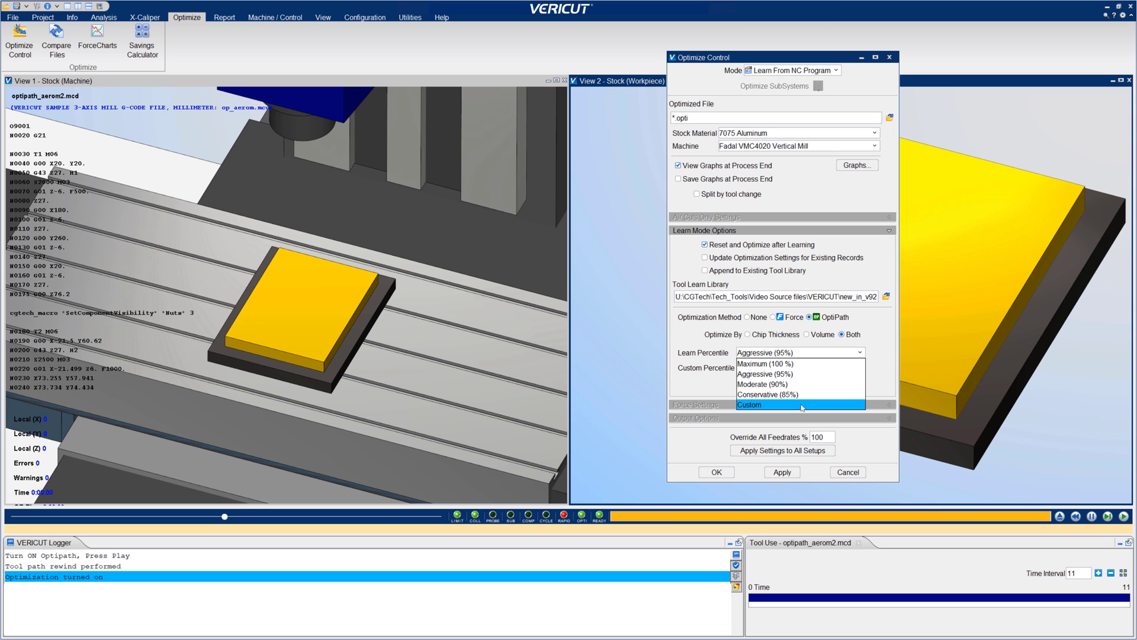
pyautogui.click(800, 373)
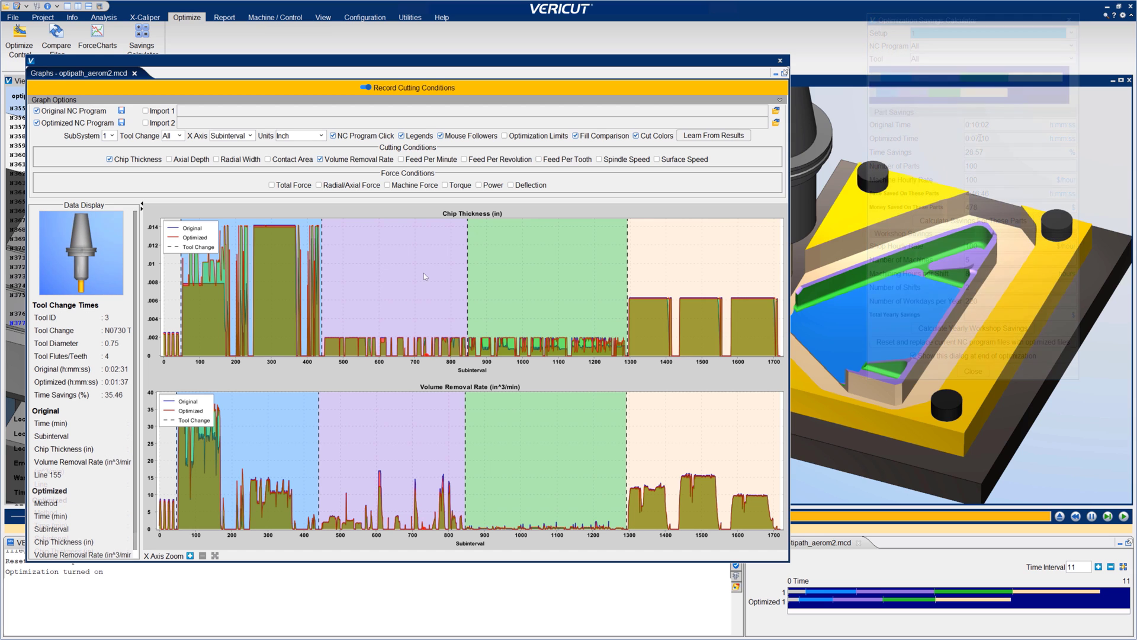
# Show only tool change 3 in the graphs and choose it as the tool change to learn from
pyautogui.rightClick(424, 272)
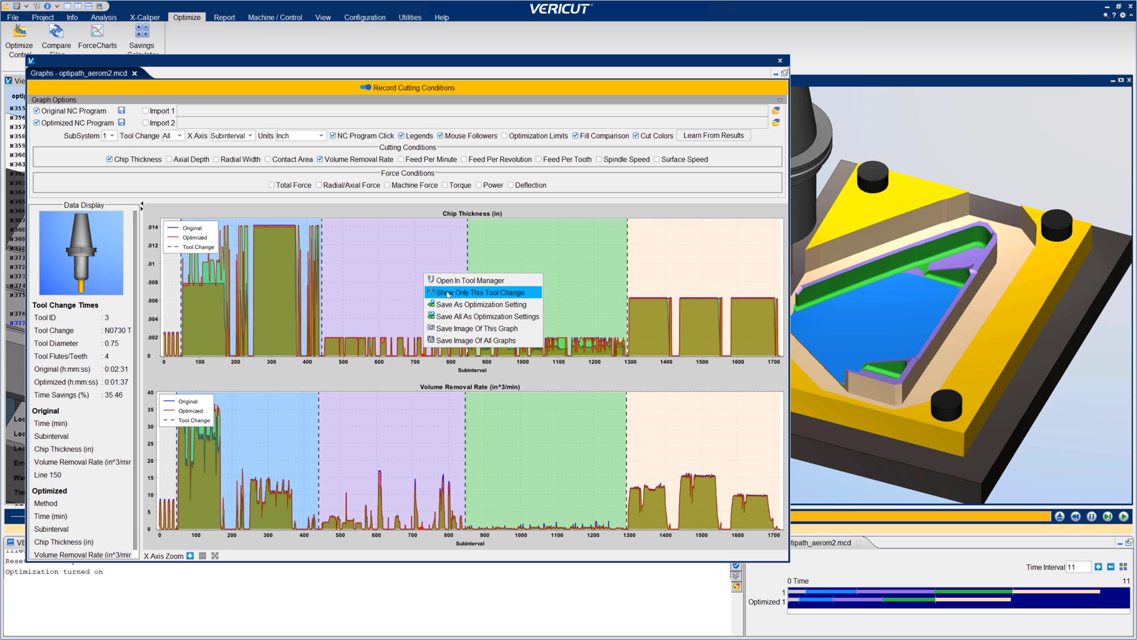
pyautogui.click(447, 291)
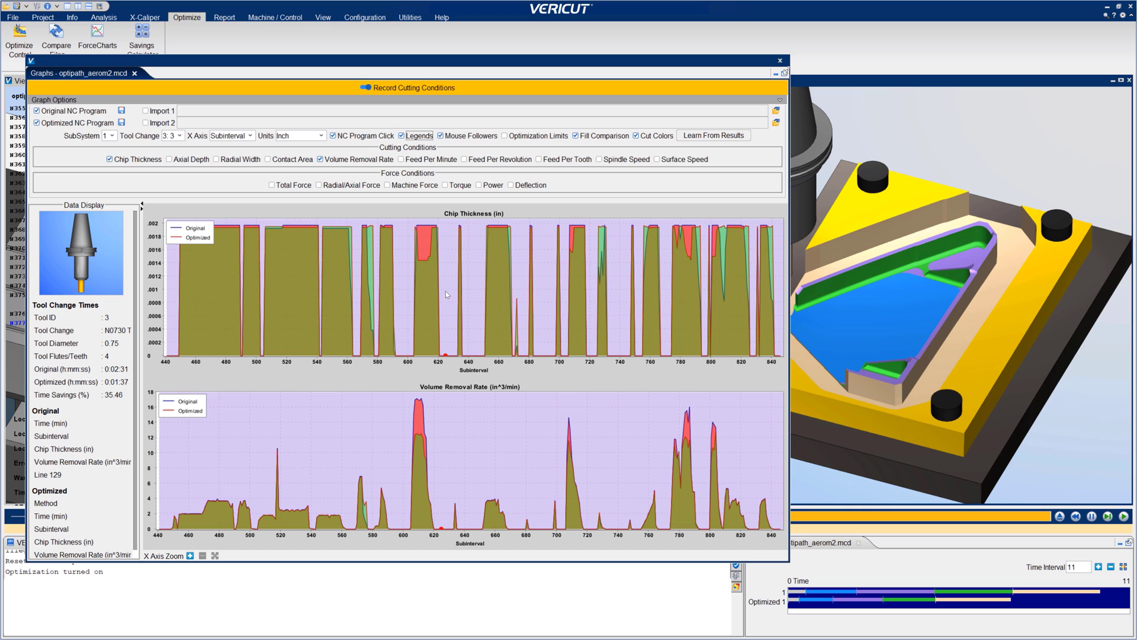
pyautogui.click(697, 137)
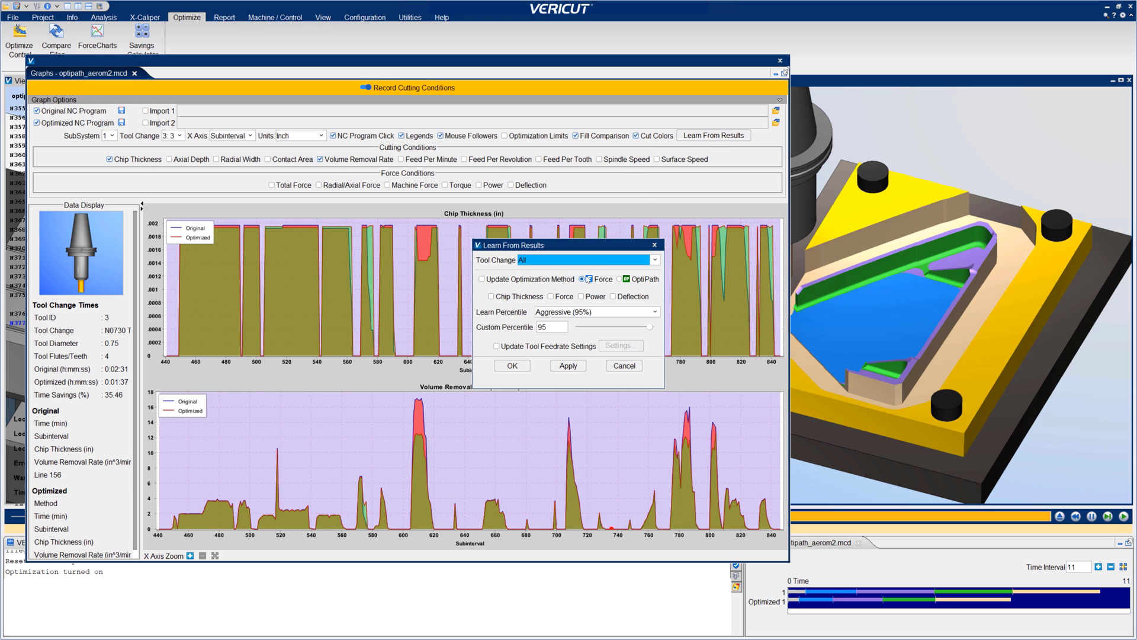
pyautogui.click(587, 261)
pyautogui.click(565, 304)
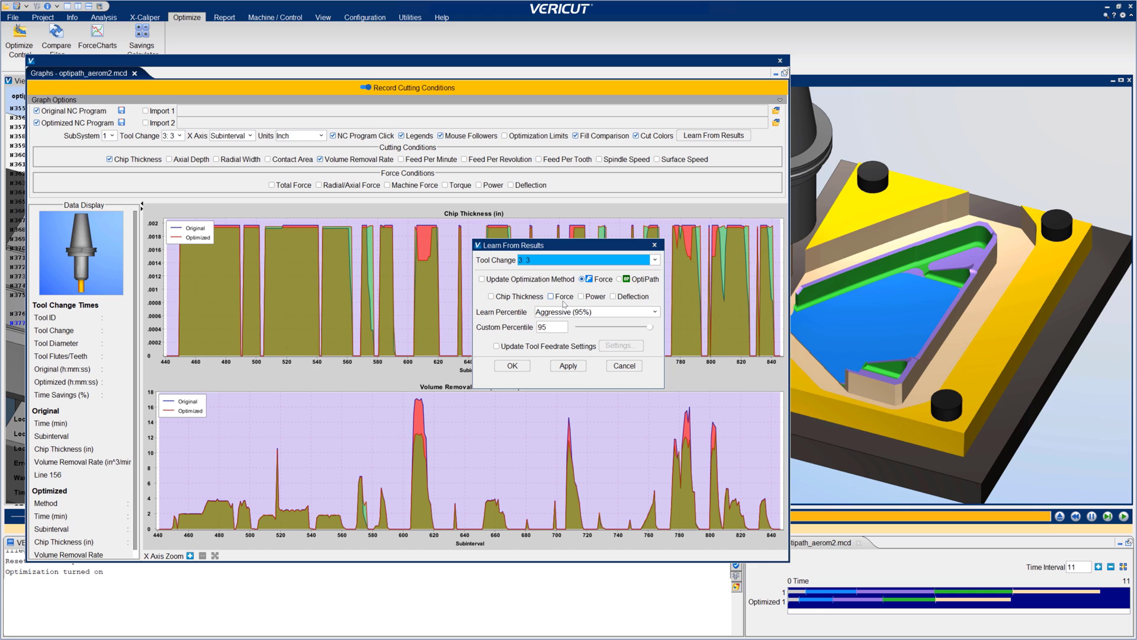
# Learn an OptiPath Volume Removal Rate limit at the Moderate (90%) percentile
pyautogui.click(619, 280)
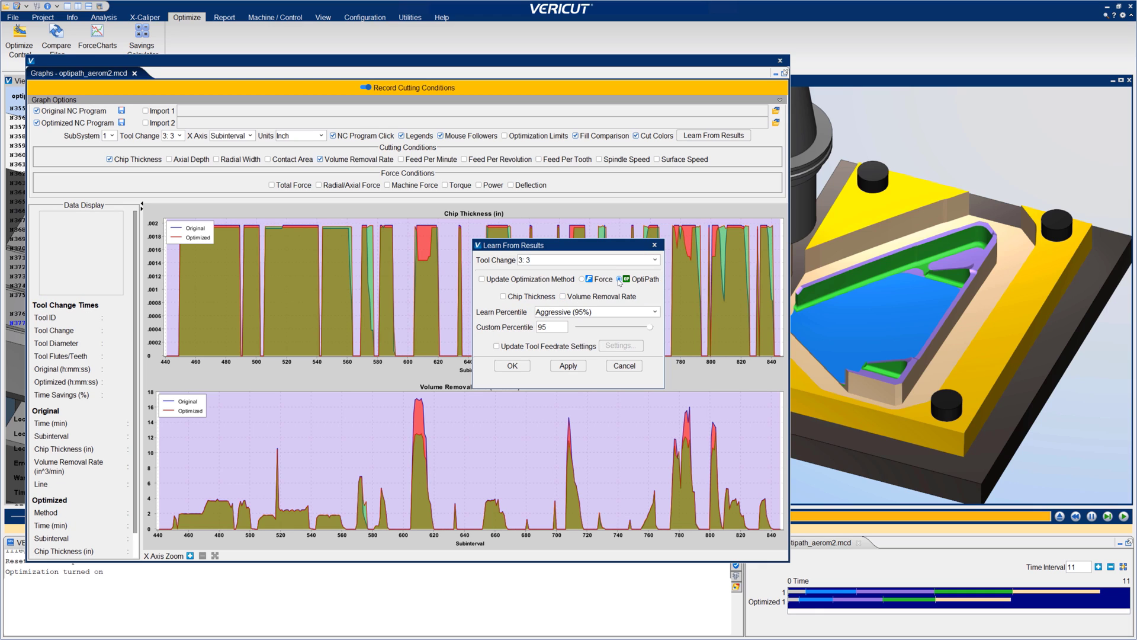
pyautogui.click(563, 297)
pyautogui.click(573, 310)
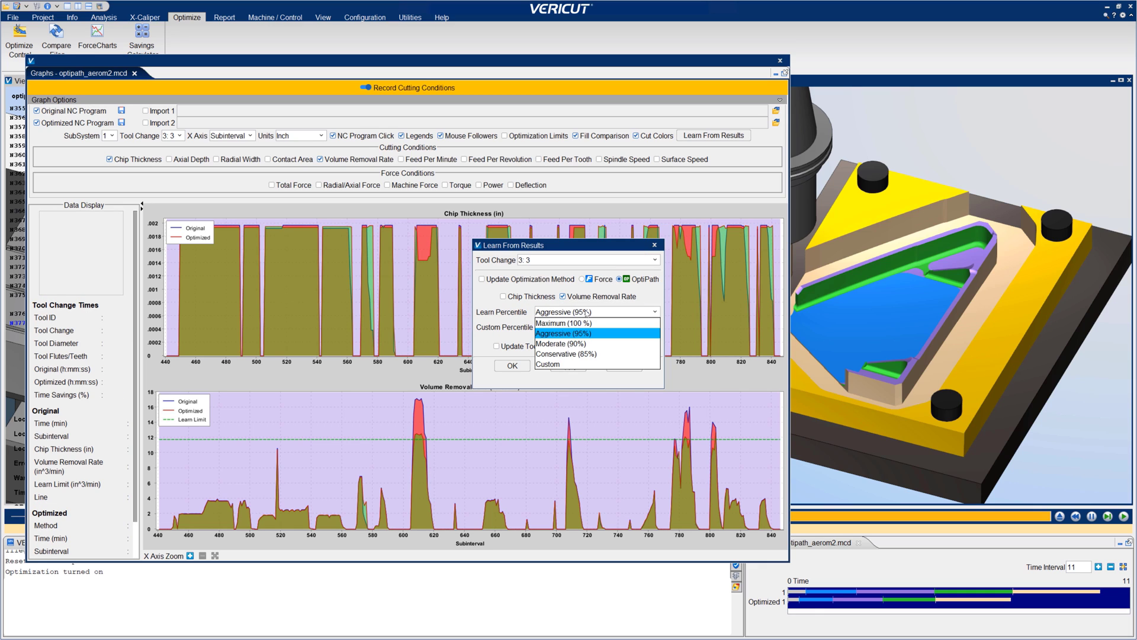
pyautogui.click(582, 344)
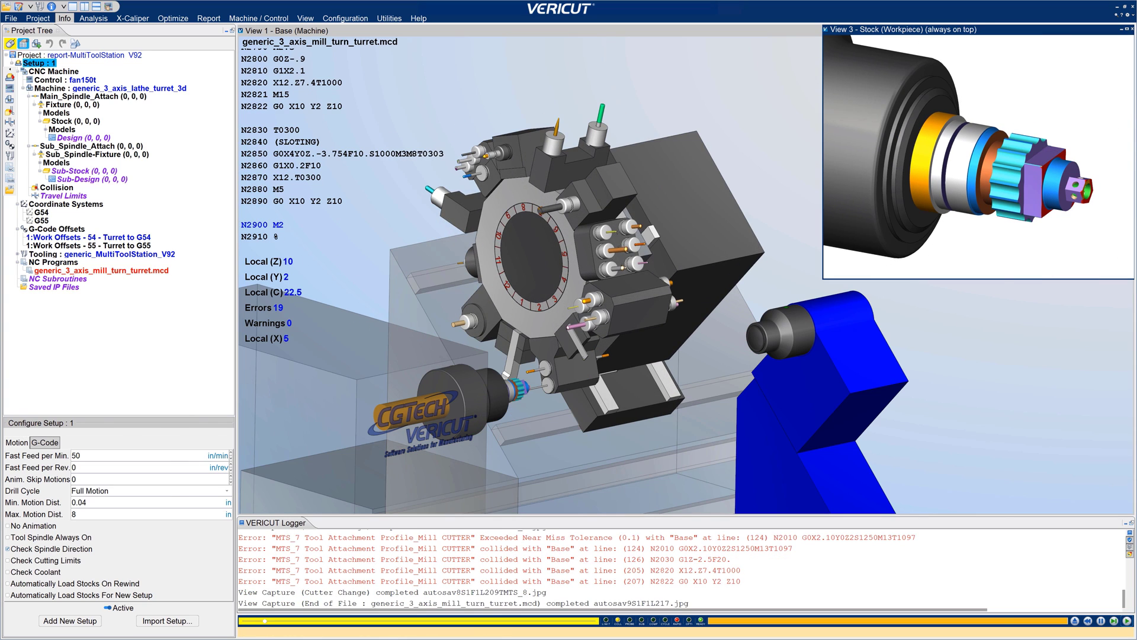
# Review the MTS_1 and MTS_10 multi-tool stations in Tool Manager and generate a PDF tool report
pyautogui.doubleClick(52, 253)
pyautogui.click(216, 255)
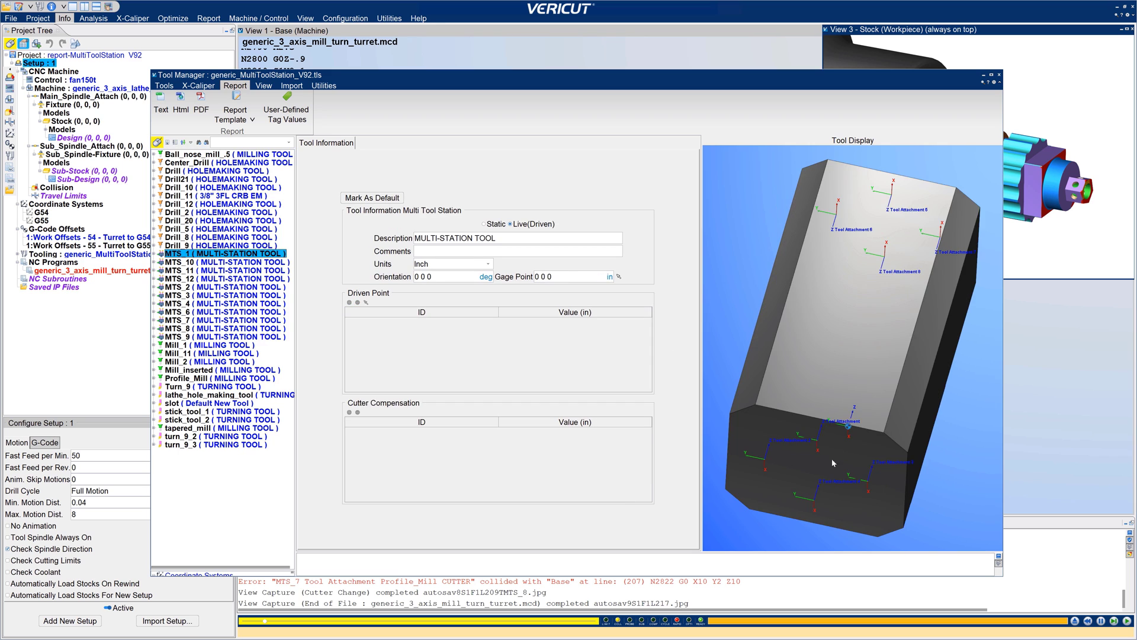
pyautogui.moveTo(844, 463); pyautogui.dragTo(849, 376)
pyautogui.click(270, 262)
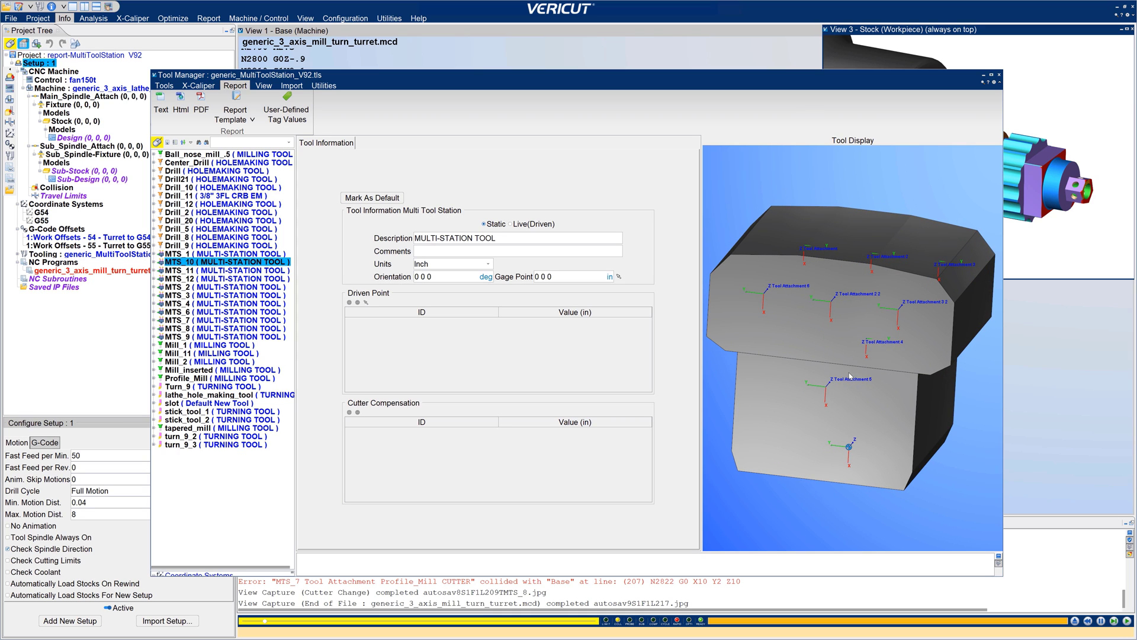
pyautogui.click(201, 108)
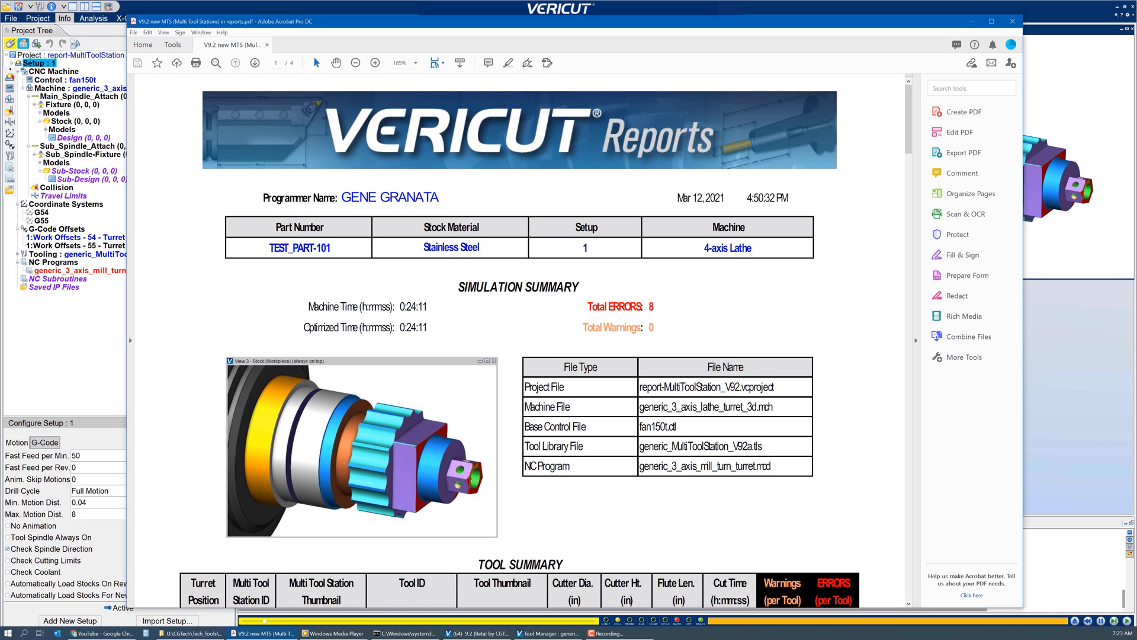
# Scroll through the PDF report's tool summary and view captures down to page 4
pyautogui.scroll(-8, 519, 341)
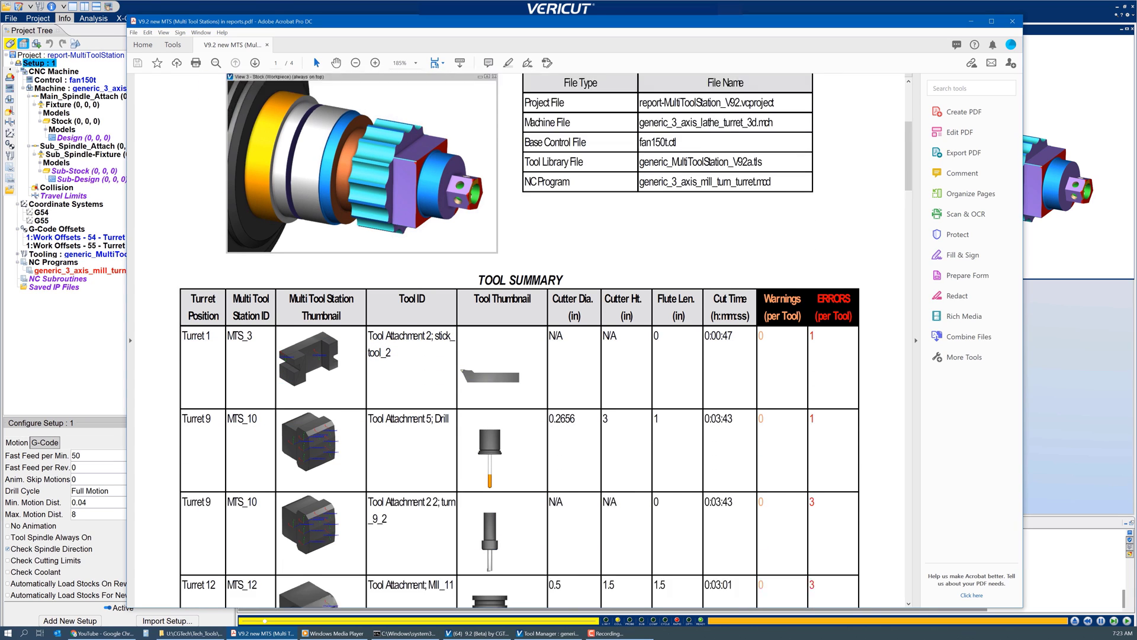
pyautogui.scroll(-5, 520, 342)
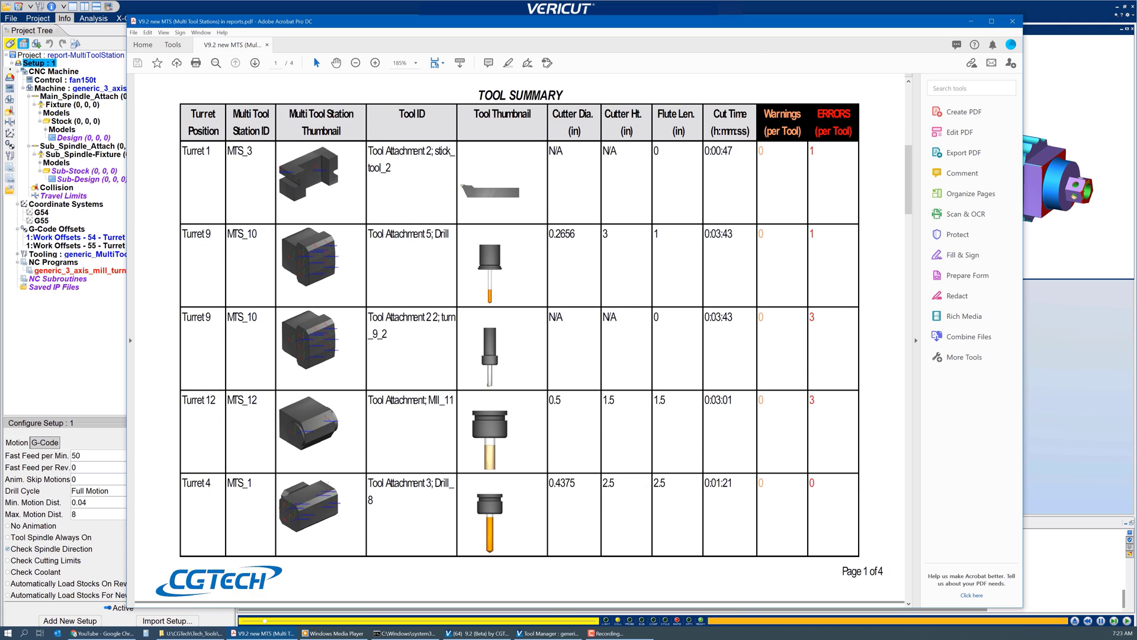
pyautogui.scroll(-14, 520, 341)
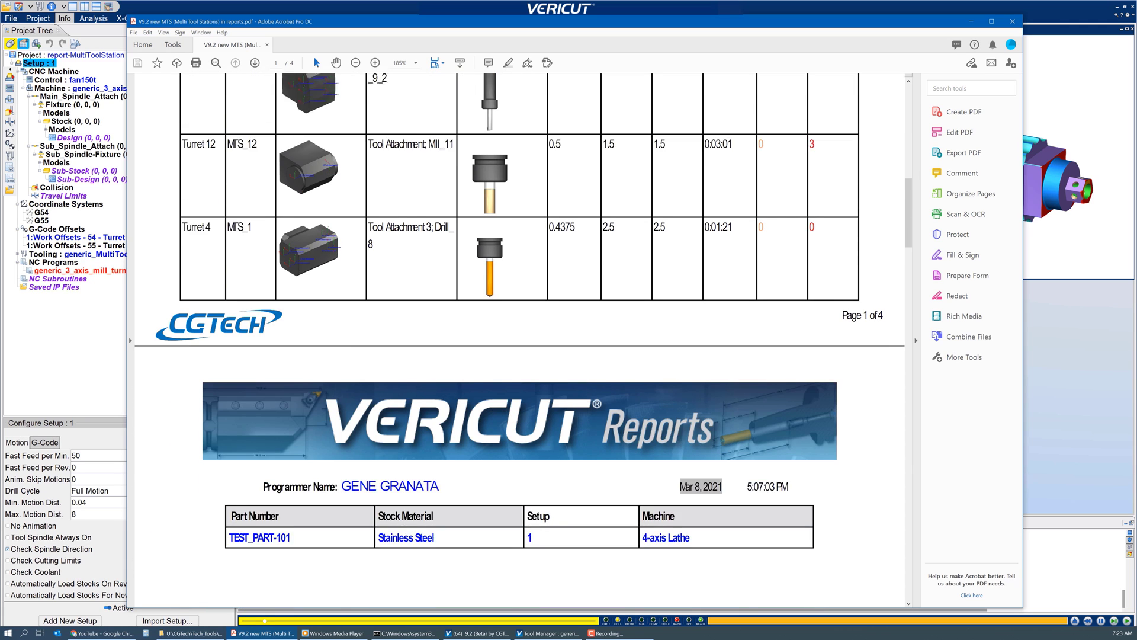
pyautogui.scroll(-12, 519, 342)
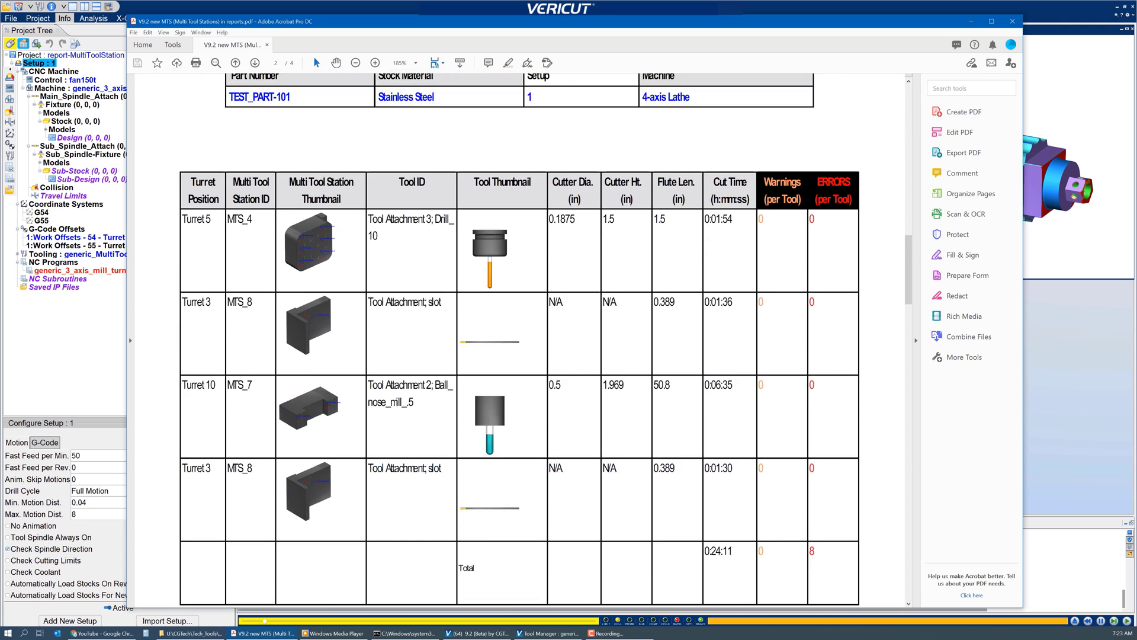
pyautogui.scroll(-10, 519, 342)
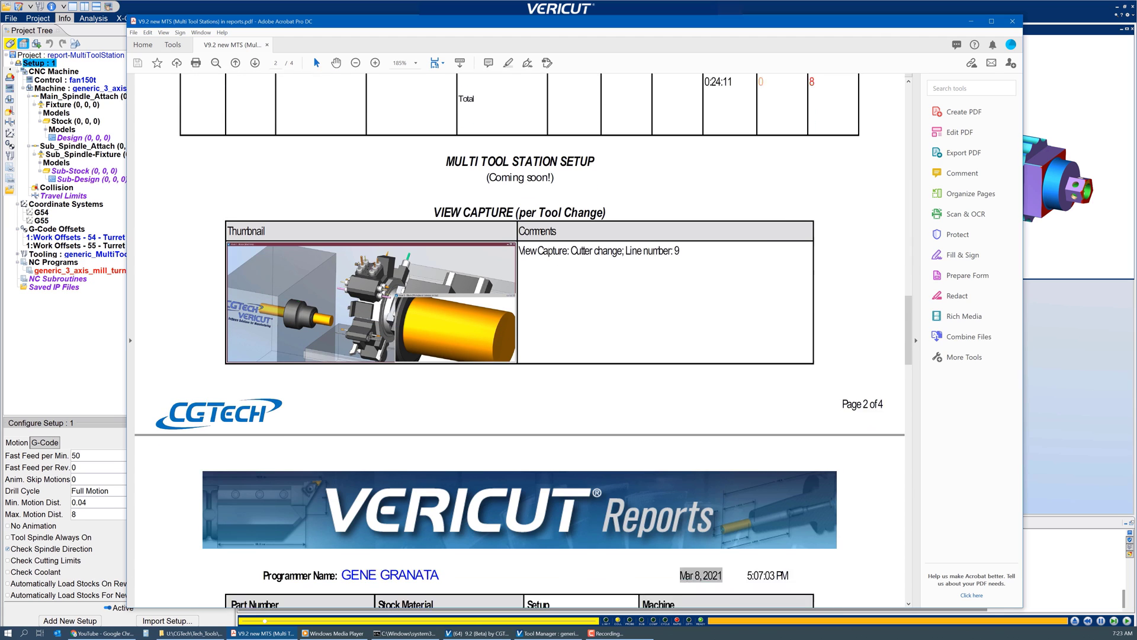
pyautogui.scroll(-12, 519, 342)
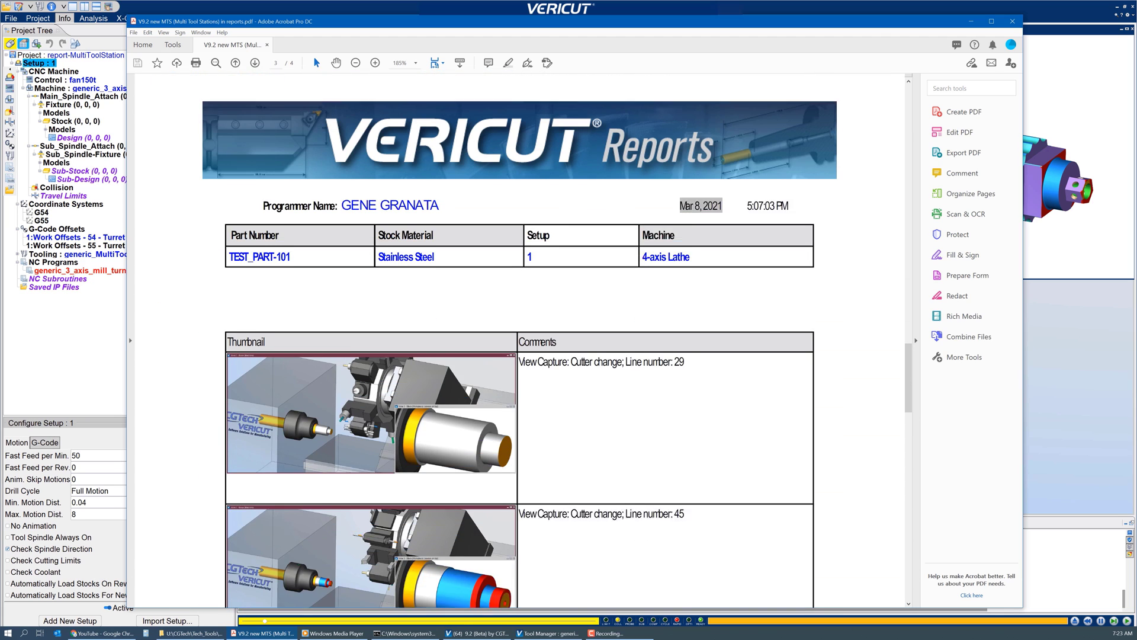
pyautogui.scroll(-14, 520, 342)
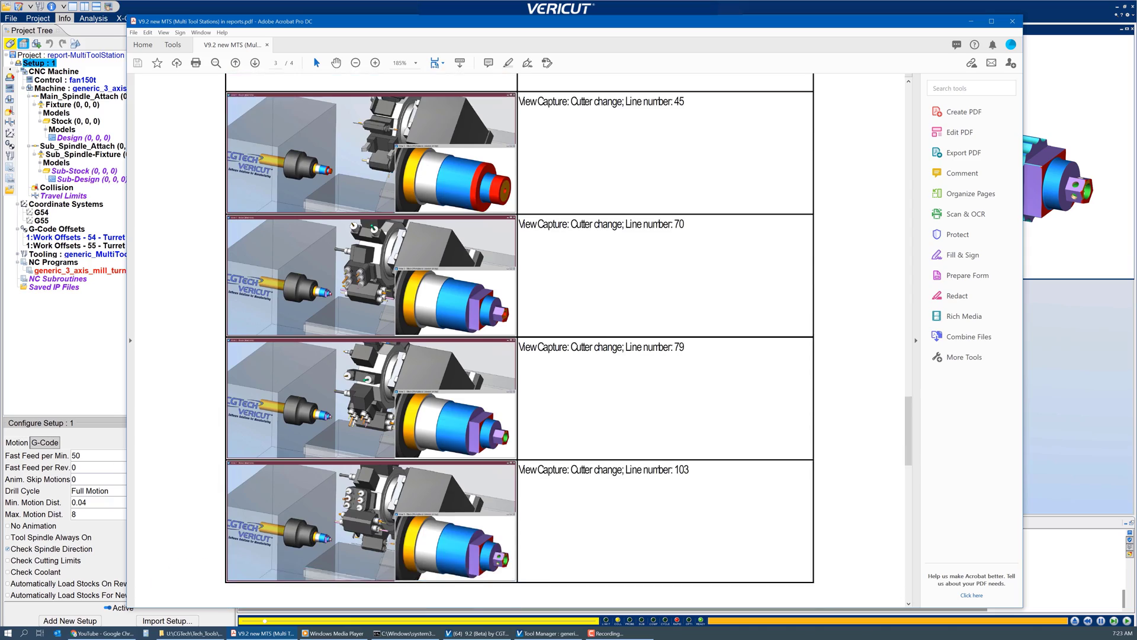
pyautogui.scroll(-12, 519, 342)
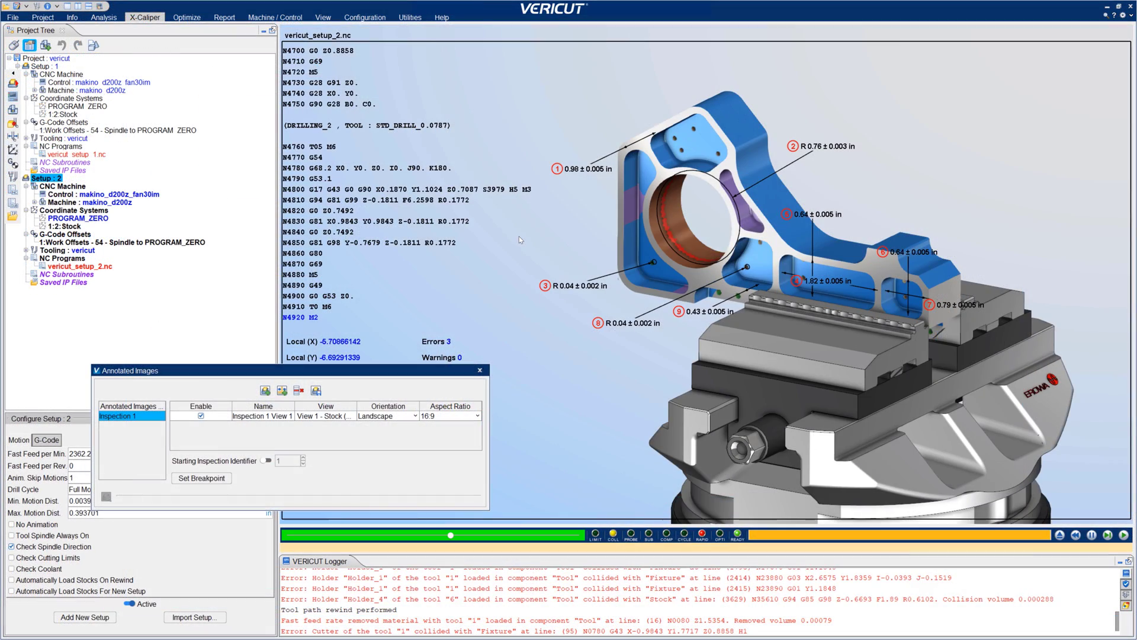
# Assign a Caliper as the measuring instrument for inspection dimension 1
pyautogui.rightClick(576, 170)
pyautogui.moveTo(619, 241)
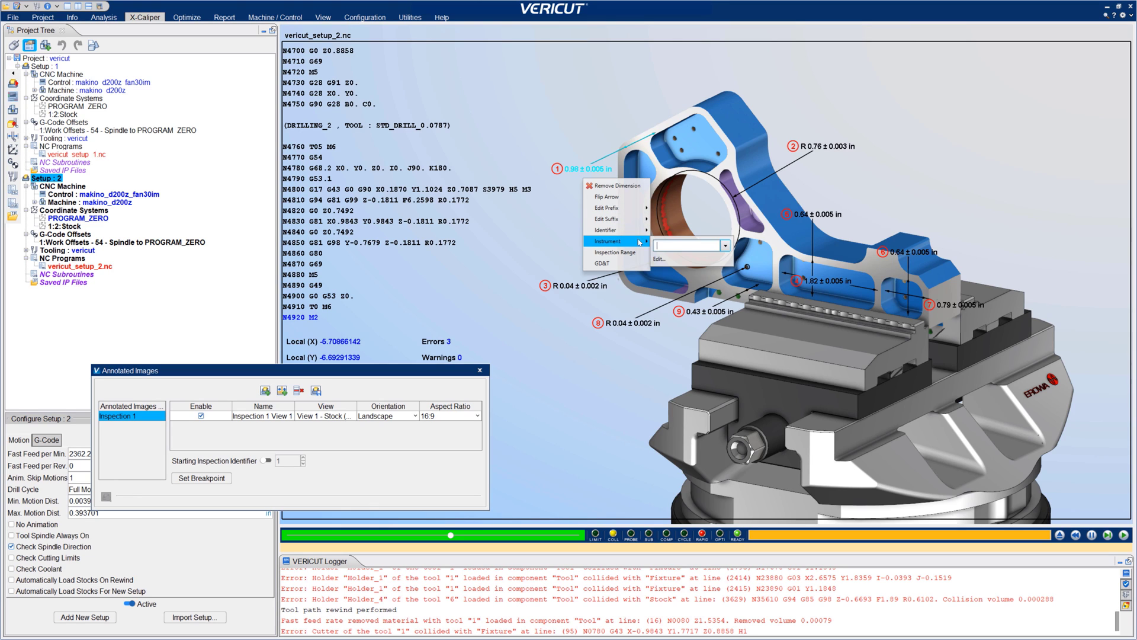
pyautogui.click(725, 245)
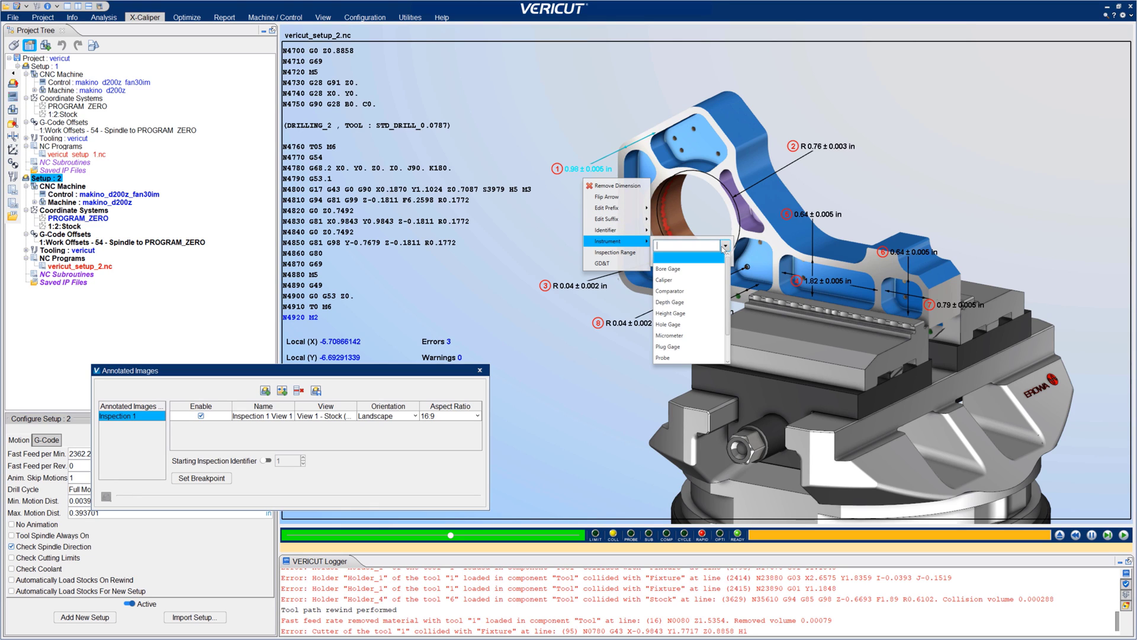
pyautogui.click(666, 280)
# Assign a Comparator to inspection dimension 2 and scroll through the inspection report
pyautogui.rightClick(828, 148)
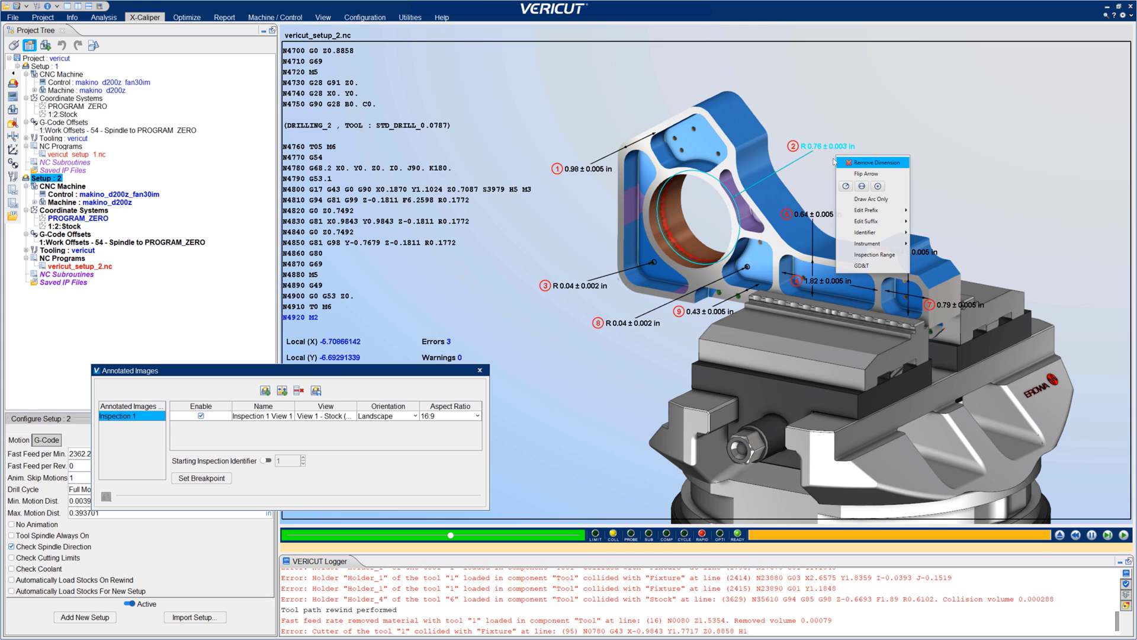
pyautogui.moveTo(878, 245)
pyautogui.click(985, 249)
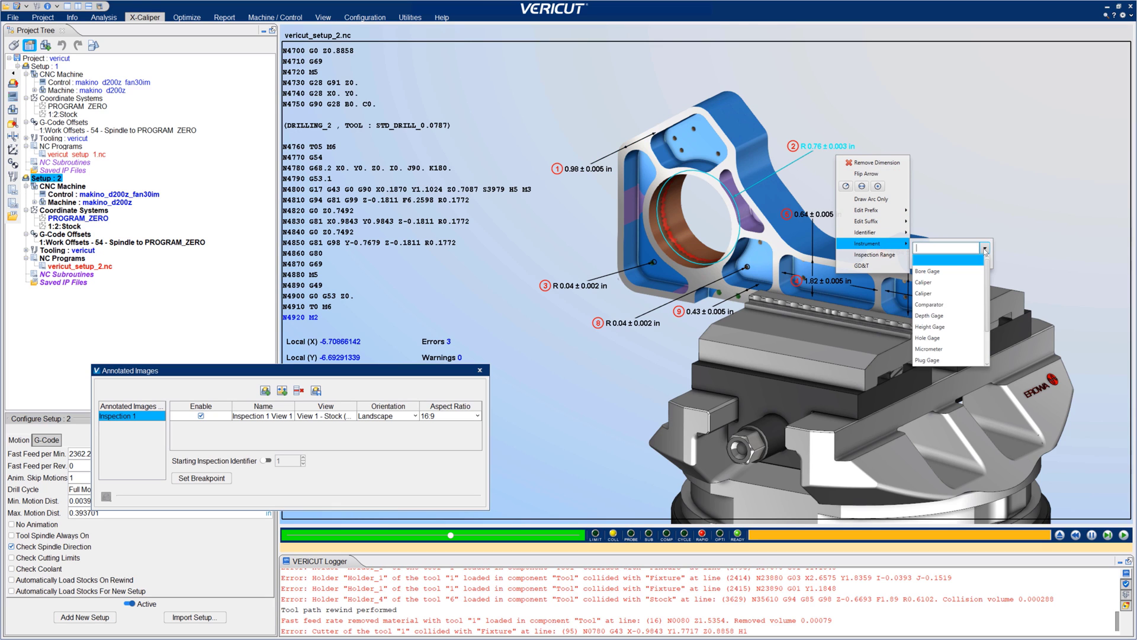
pyautogui.click(943, 307)
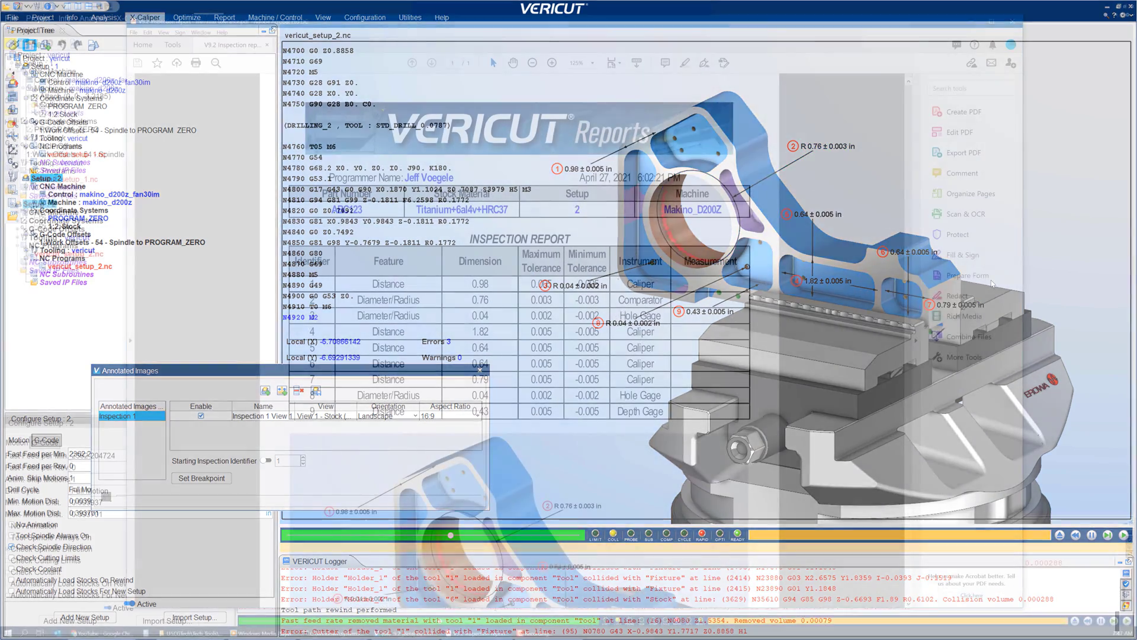
pyautogui.scroll(-3, 519, 340)
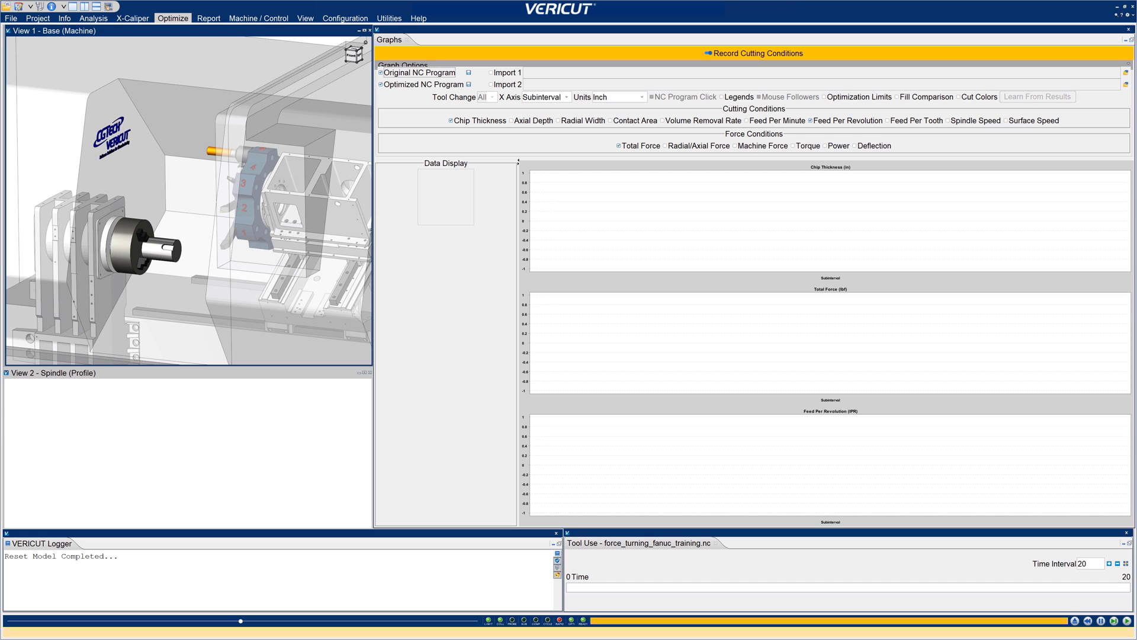
# Zoom in on View 1 of the turning setup
pyautogui.scroll(5, 194, 207)
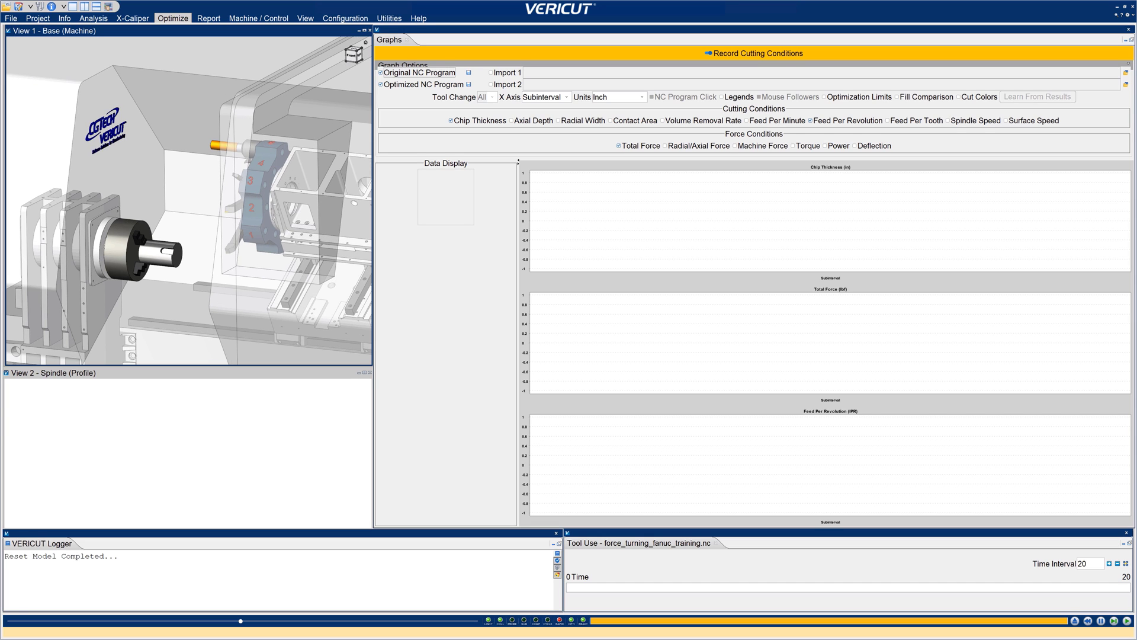
pyautogui.scroll(5, 195, 196)
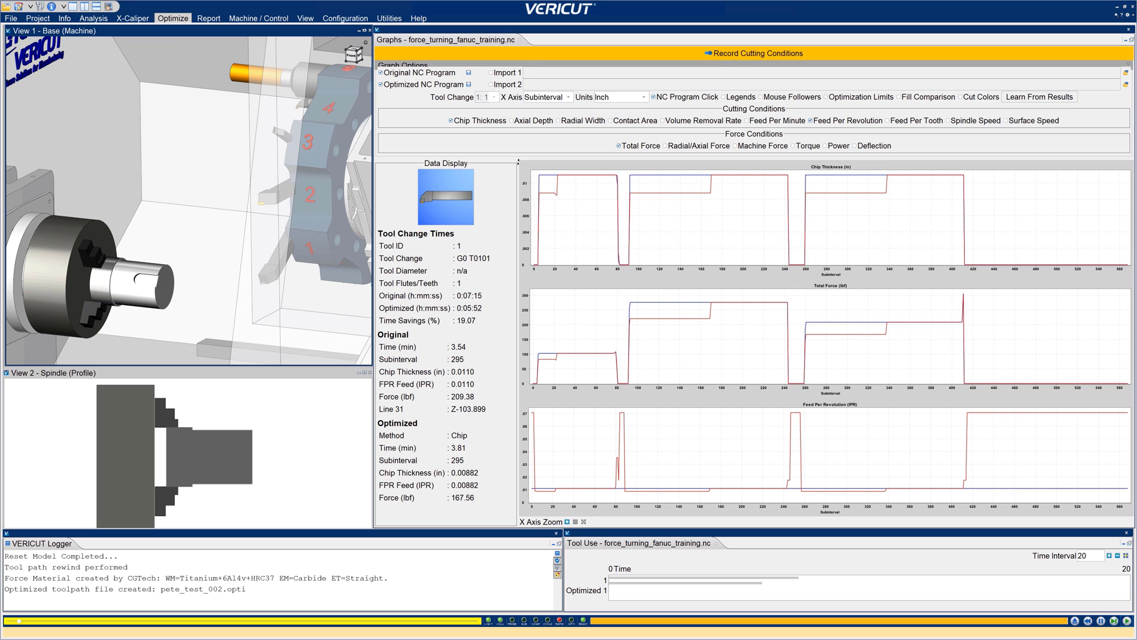
# View the optimized and original turning curves alone, then both with Fill Comparison shading their gap
pyautogui.click(381, 84)
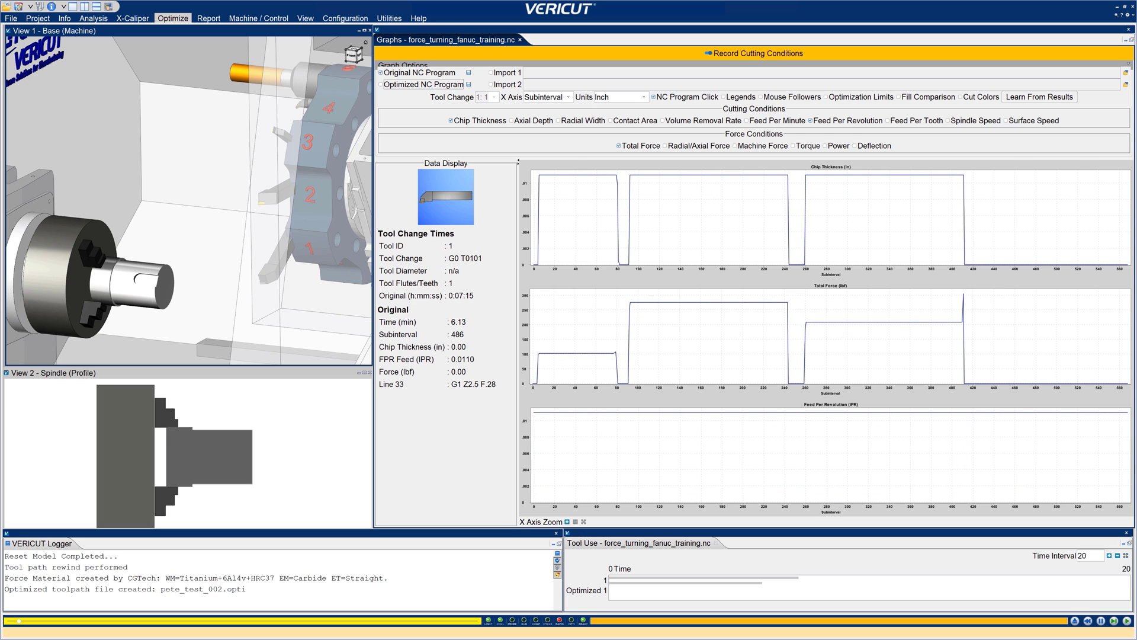
pyautogui.press('space')
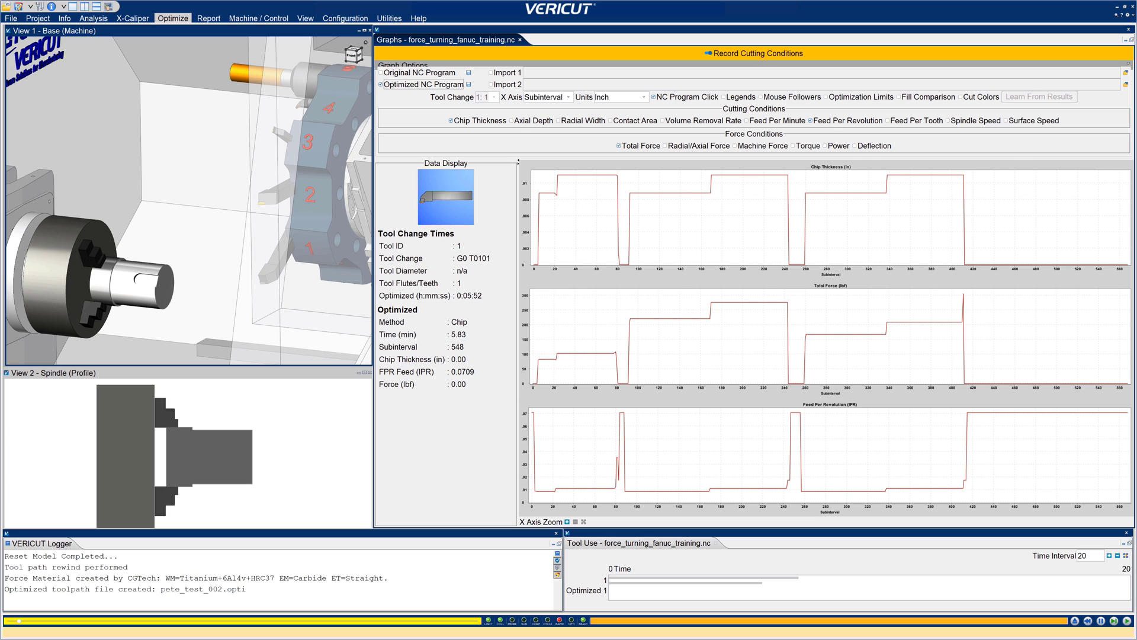
pyautogui.hotkey('shift', 'Tab')
pyautogui.press('space')
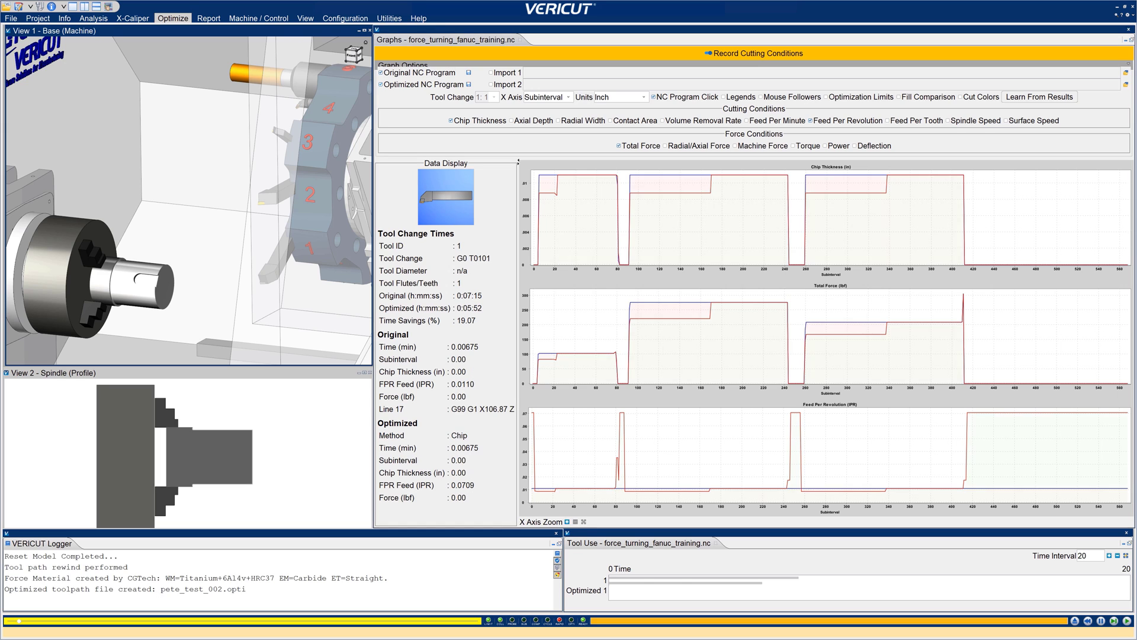
pyautogui.click(898, 96)
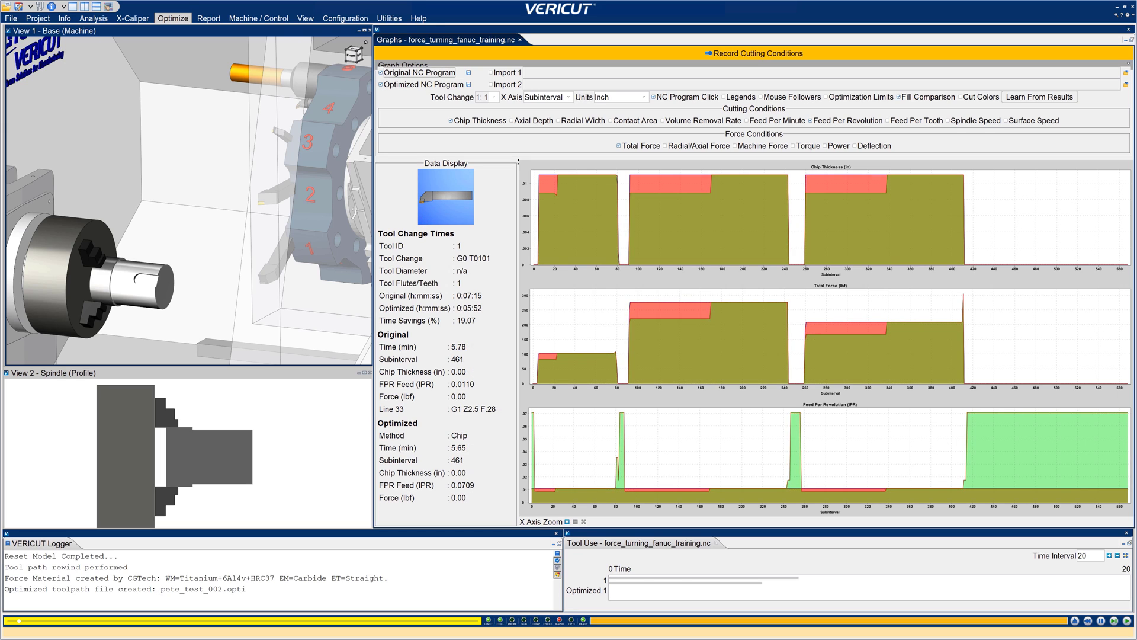